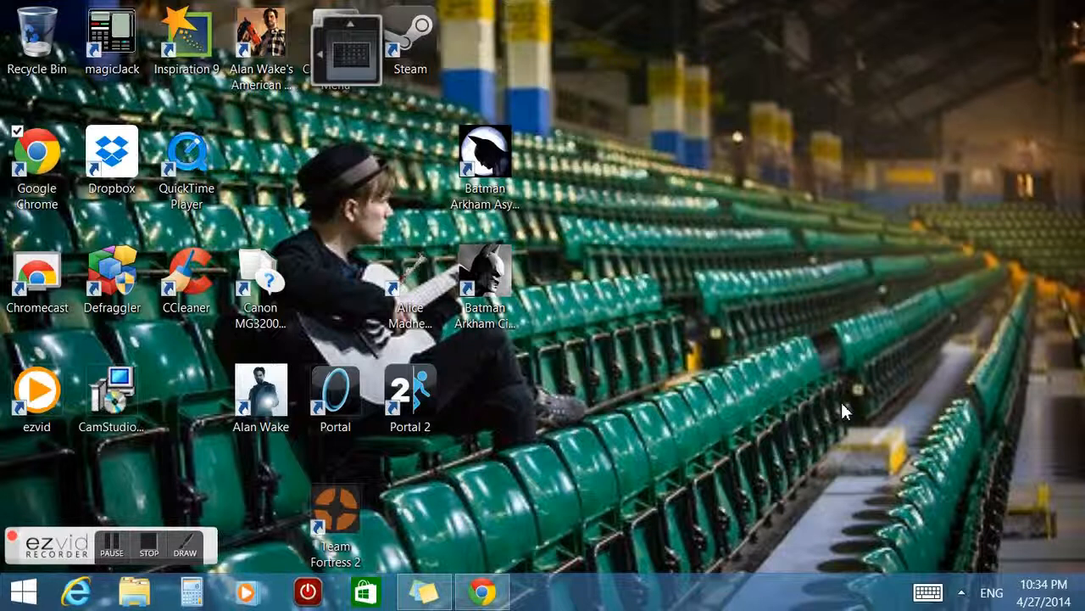
- Open Word and create a new blank document
key(super)
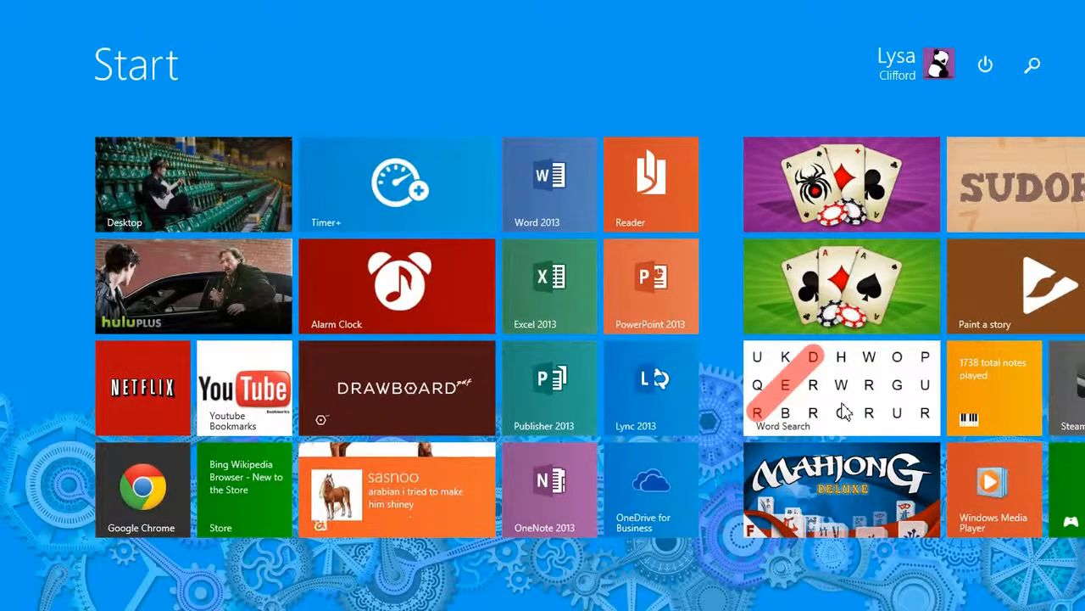
click(550, 184)
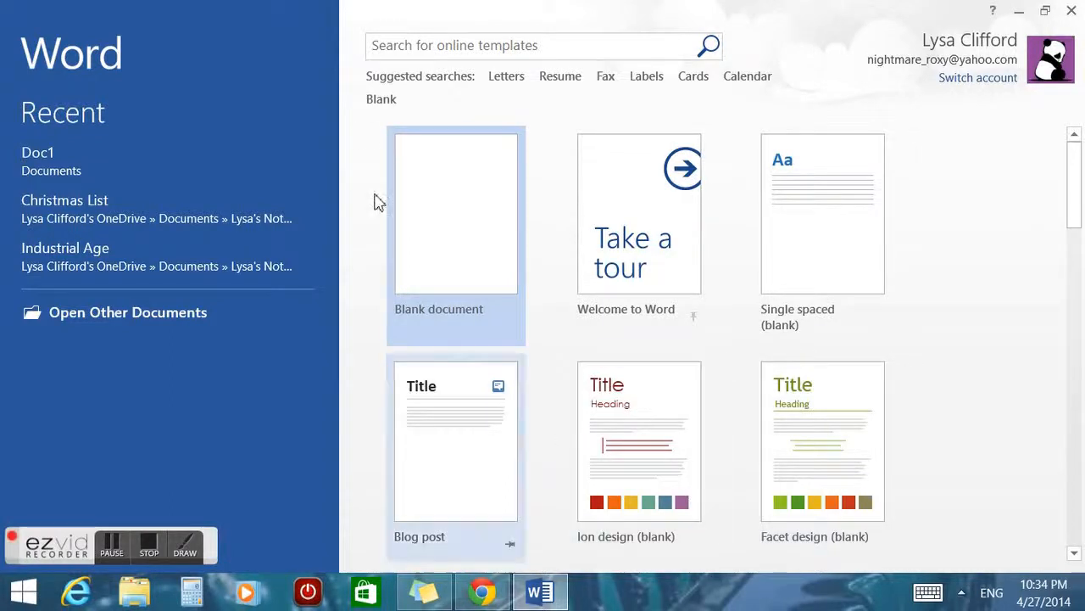
click(493, 225)
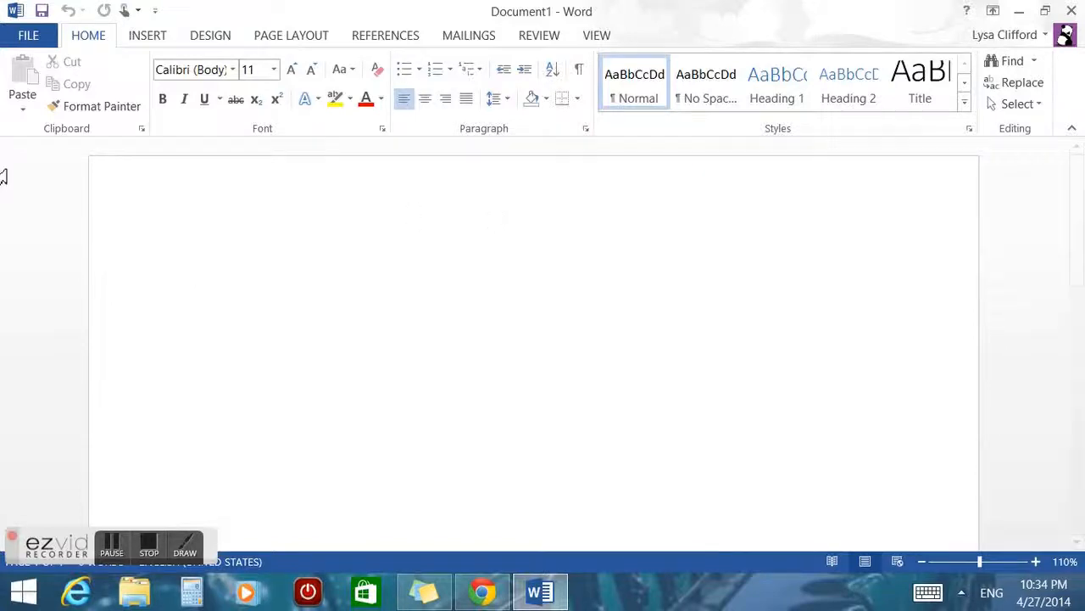
- Save the blank document in the computer's Documents folder as "My Paper"
click(26, 39)
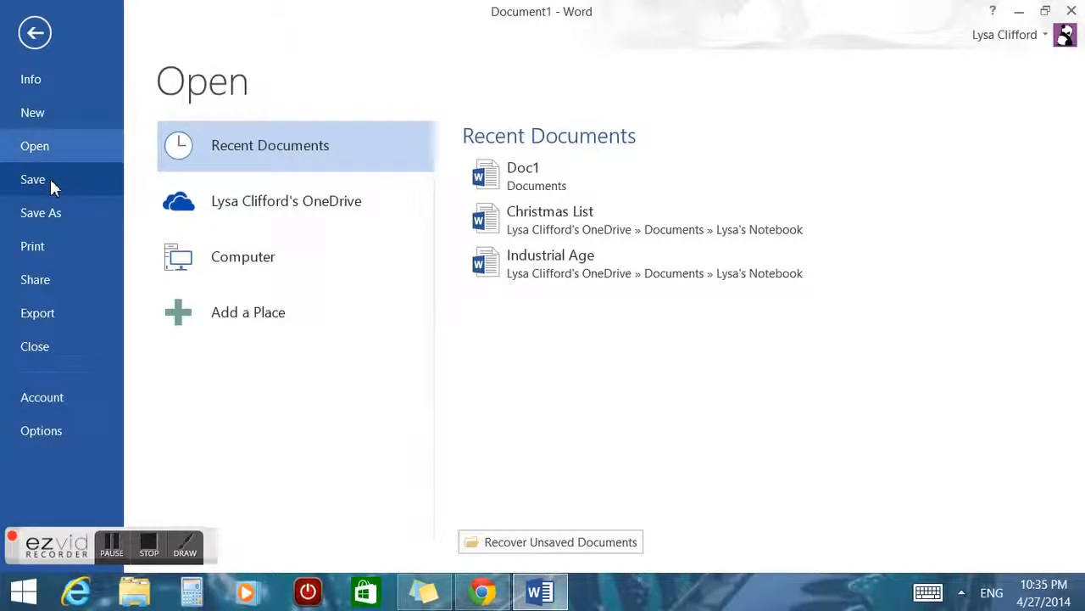
click(55, 214)
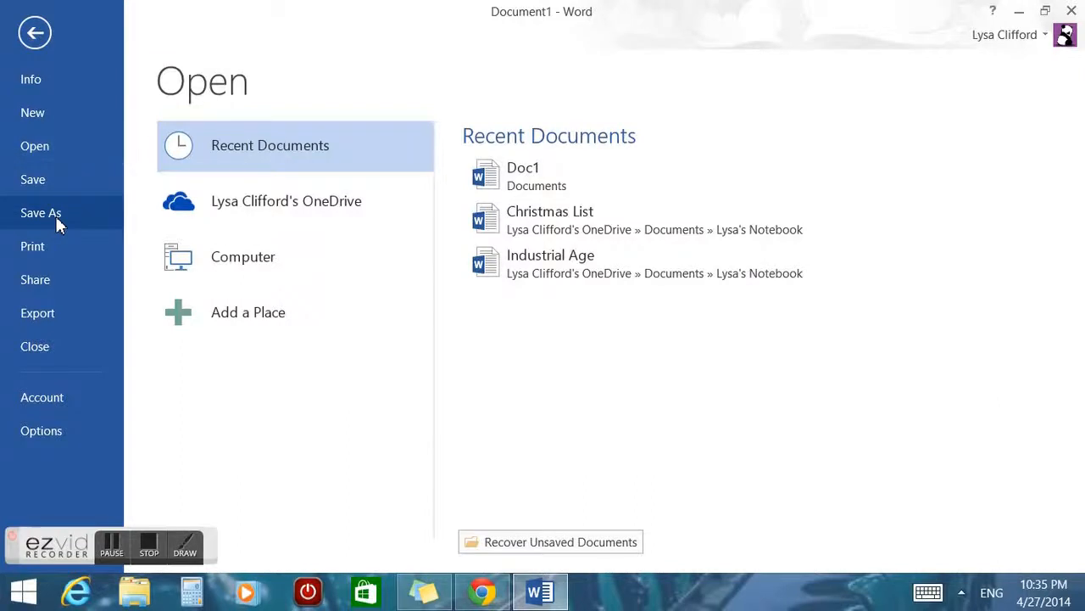
click(340, 206)
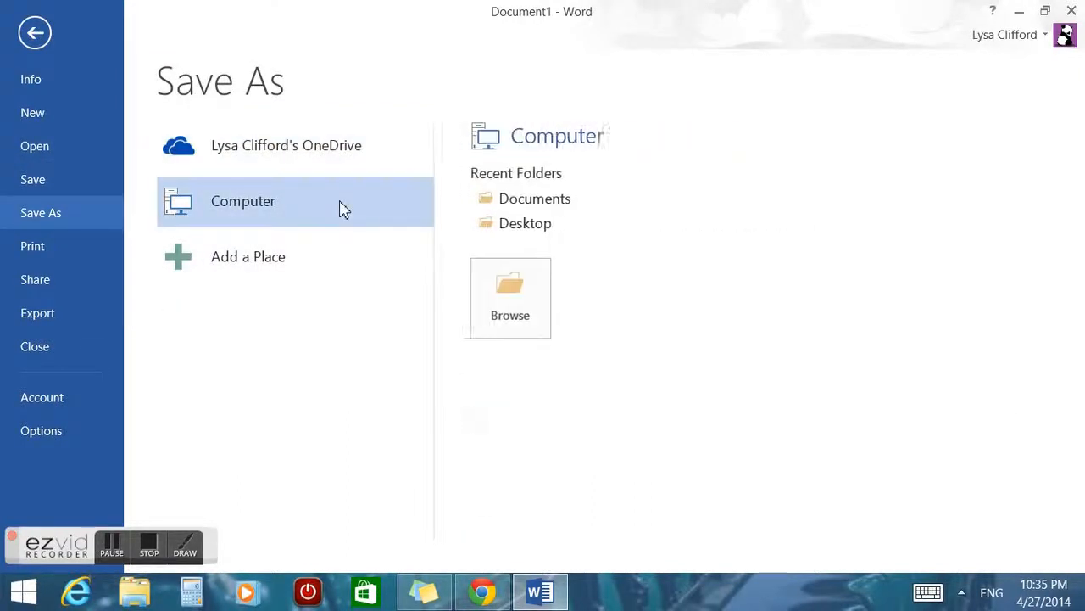
click(517, 203)
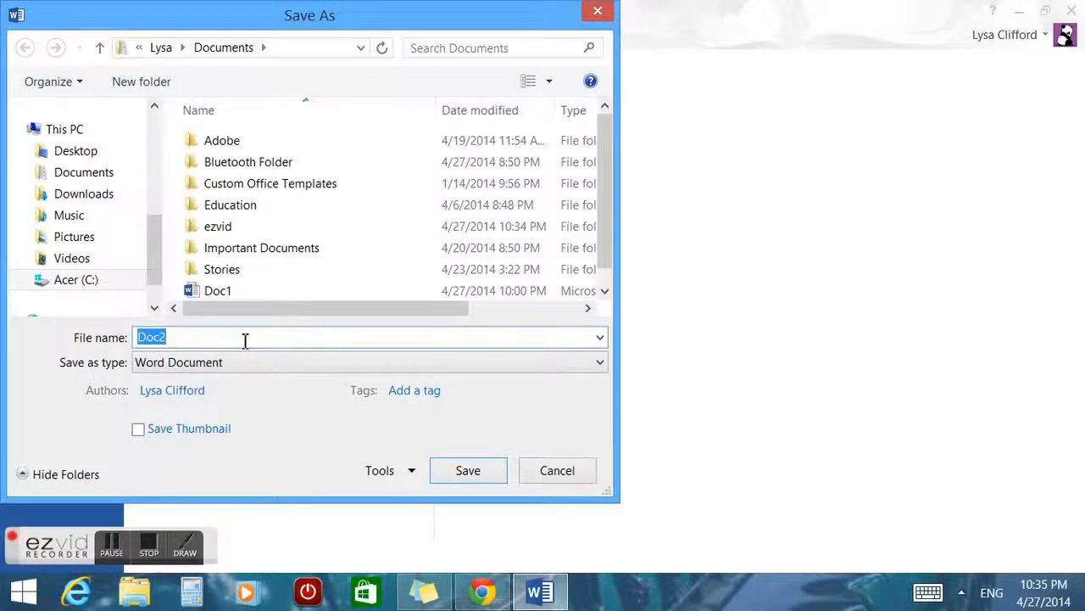
text(M)
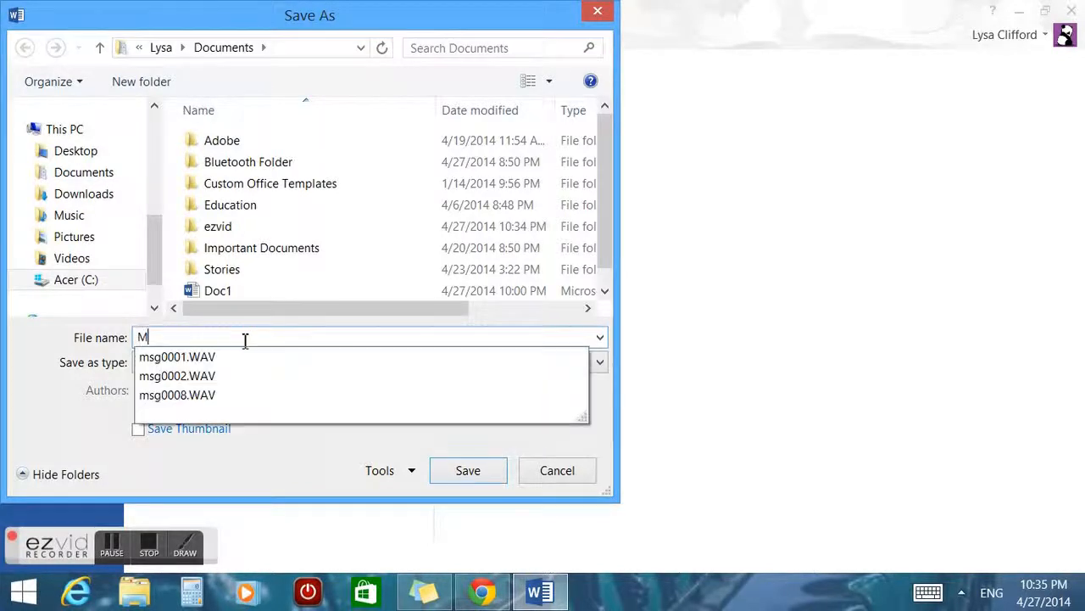
text(y )
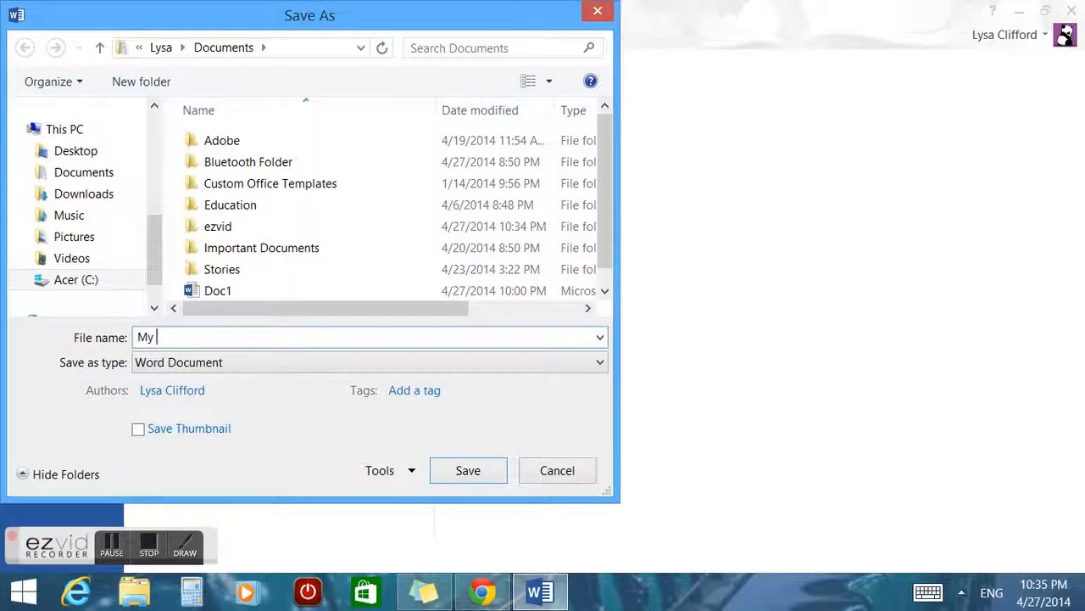
text(Paper)
click(468, 472)
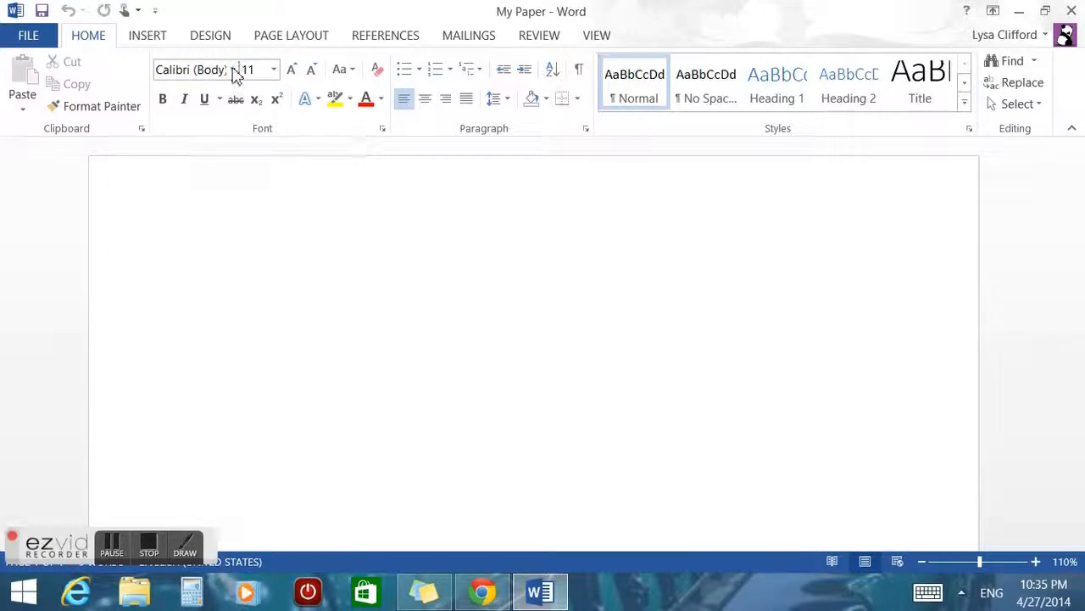
- Set the document's font to Times New Roman
click(235, 77)
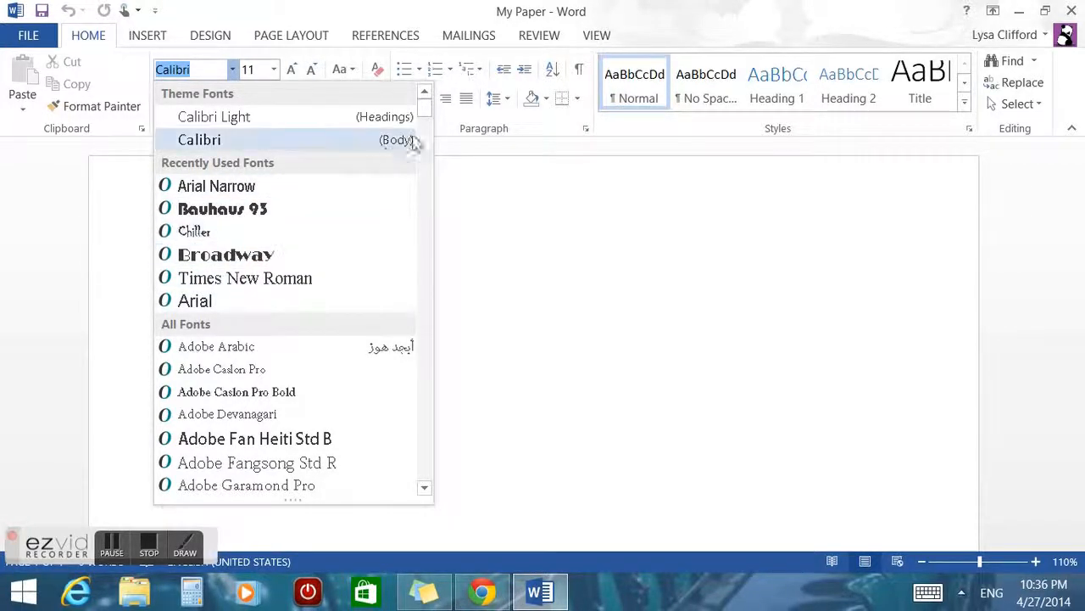
scroll(428, 351, down, 20)
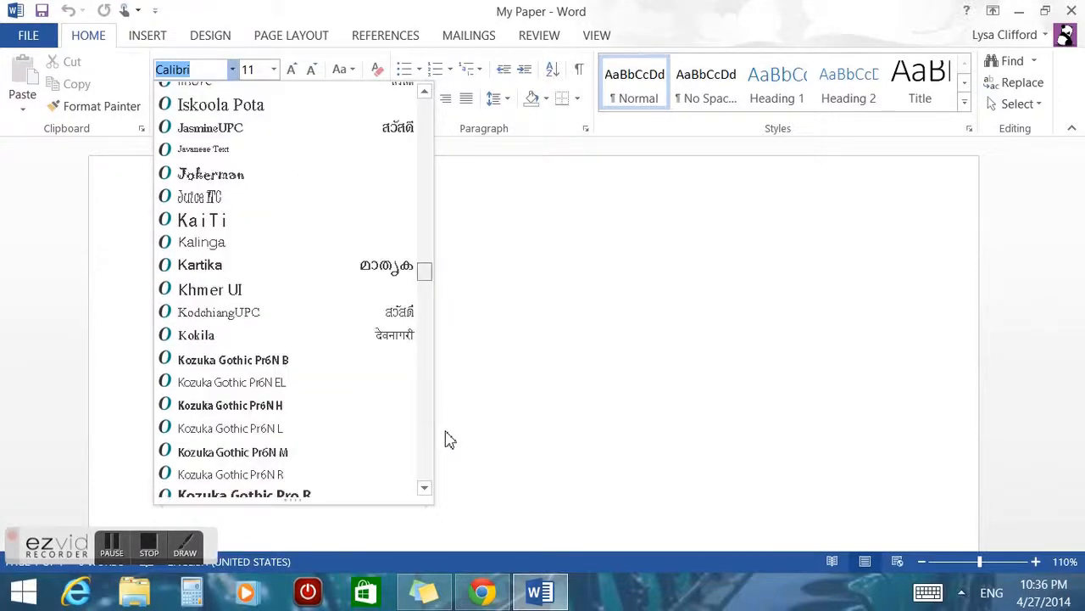
scroll(429, 444, down, 12)
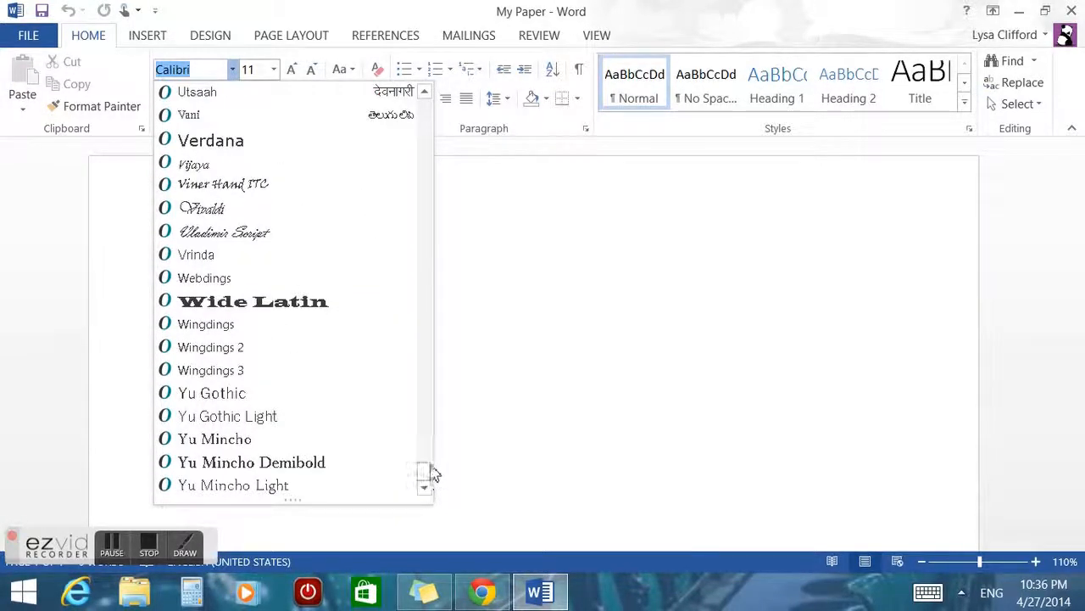
drag(428, 479, 424, 460)
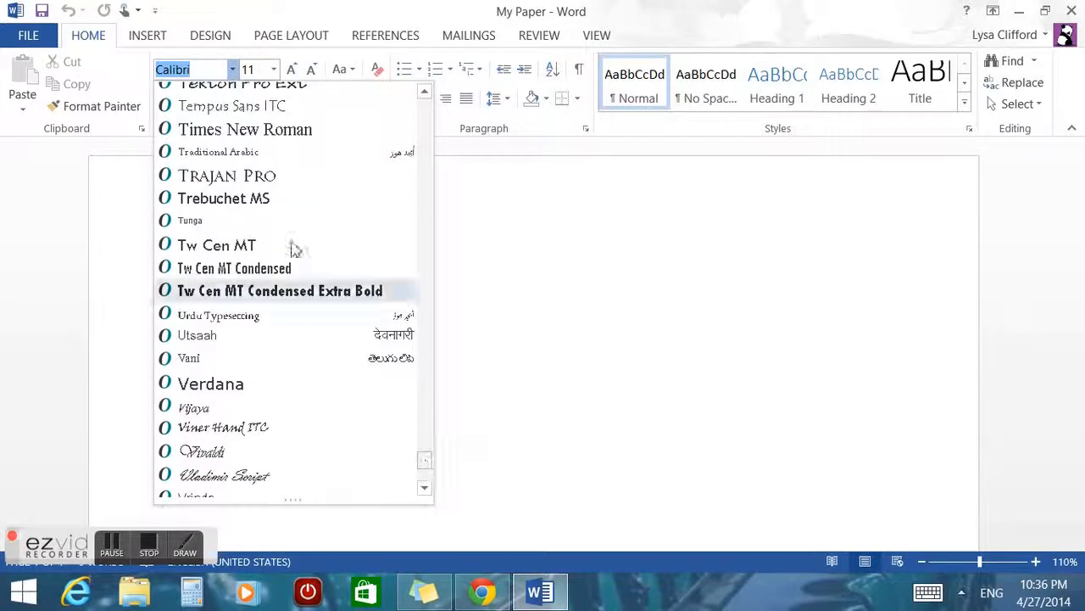
click(291, 130)
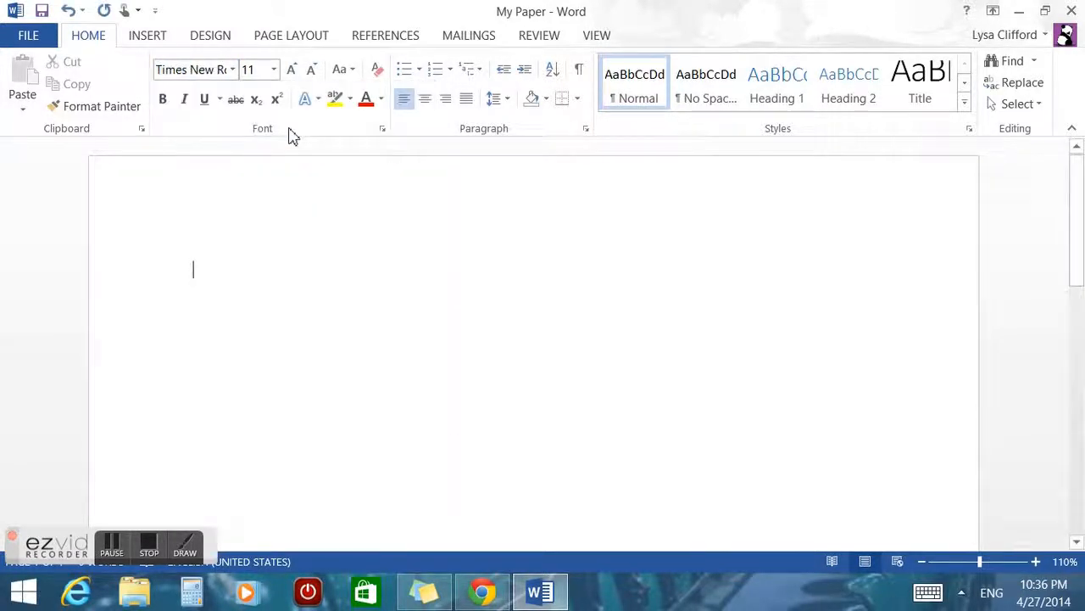
- Set the font size to 12 and the line spacing to 2.0
click(272, 71)
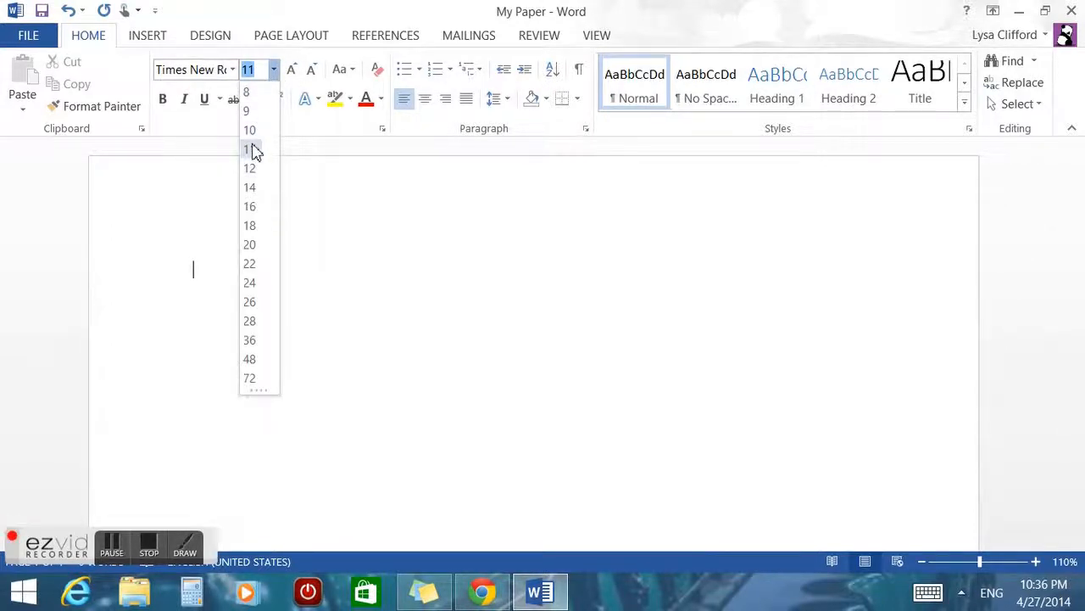
click(274, 75)
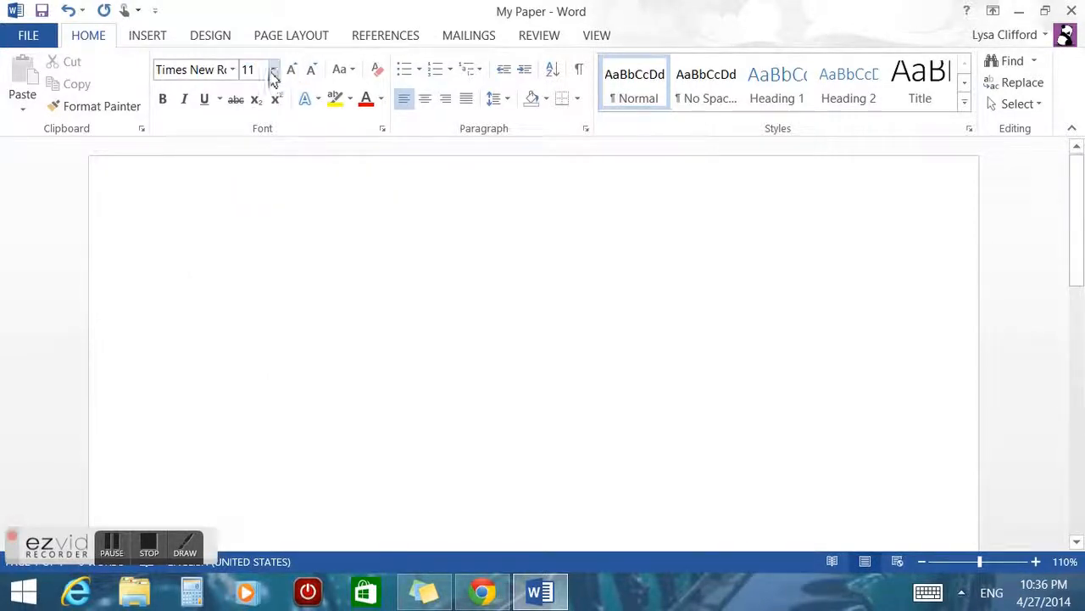
click(260, 70)
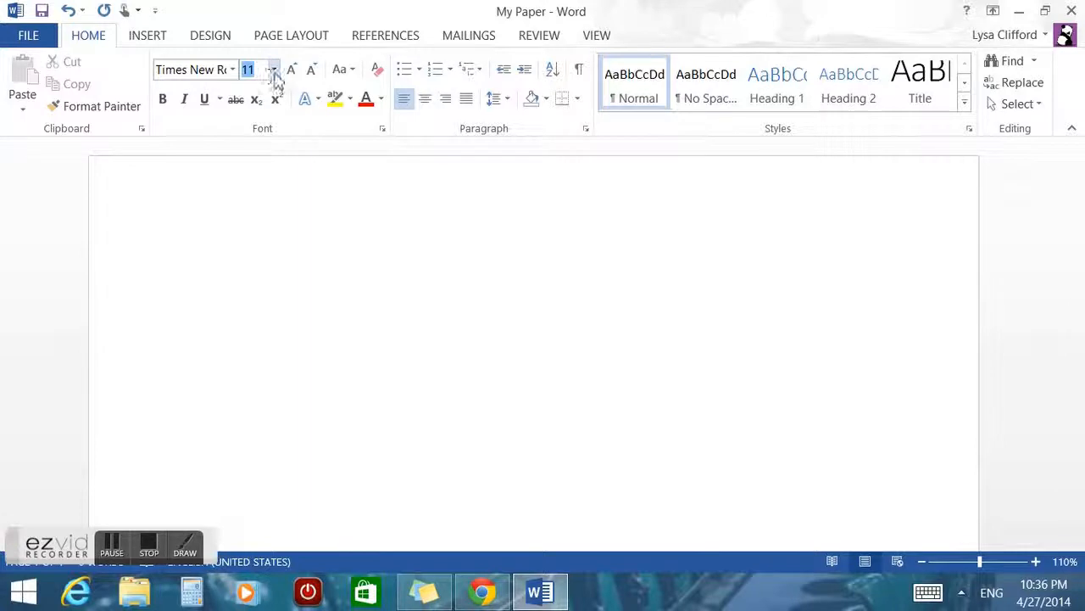
click(274, 71)
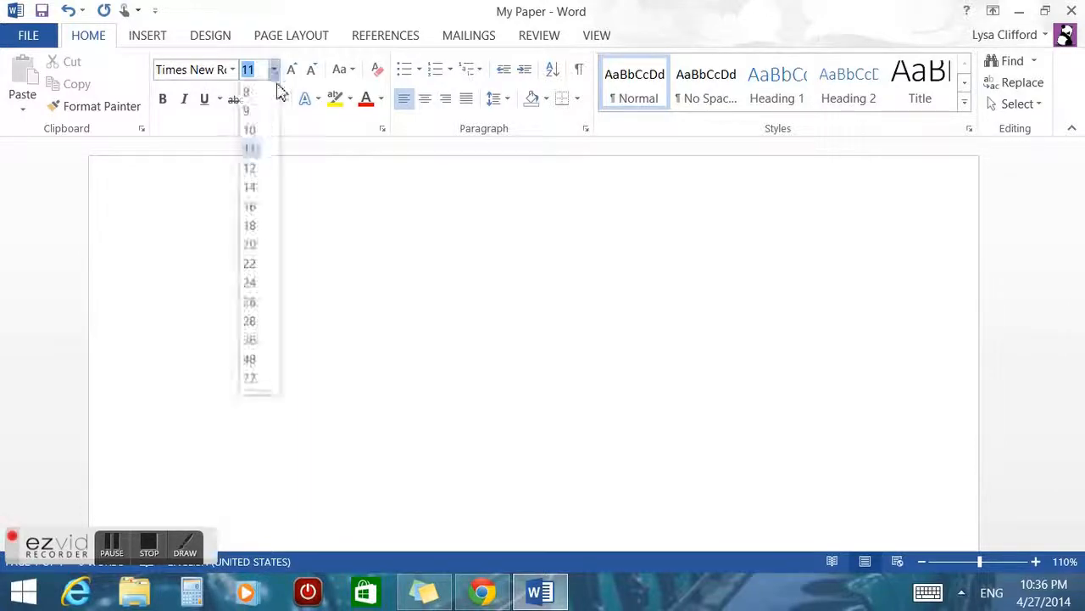
click(258, 172)
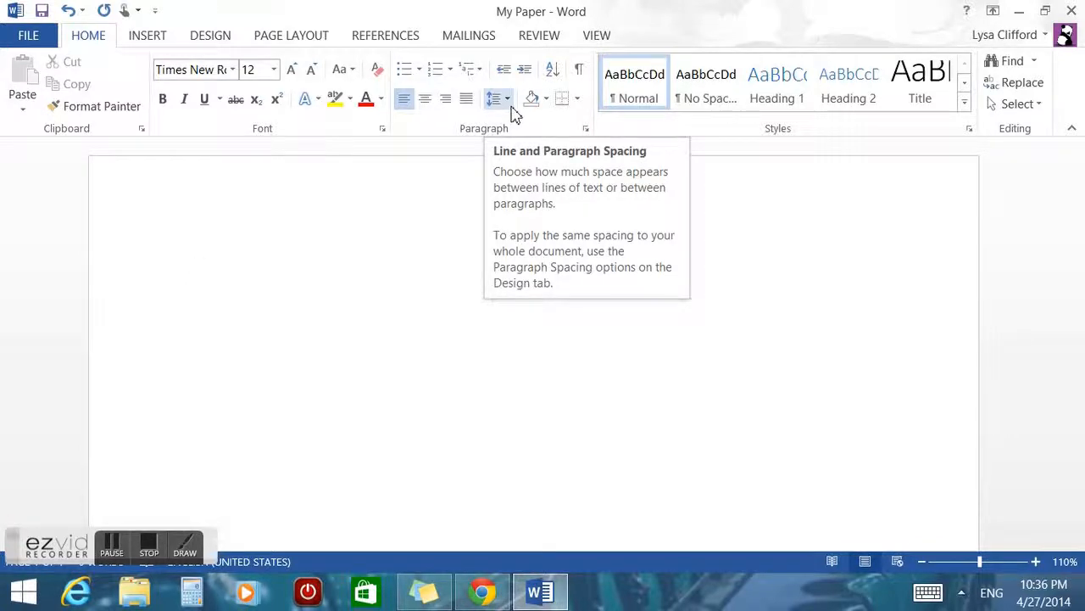
click(512, 109)
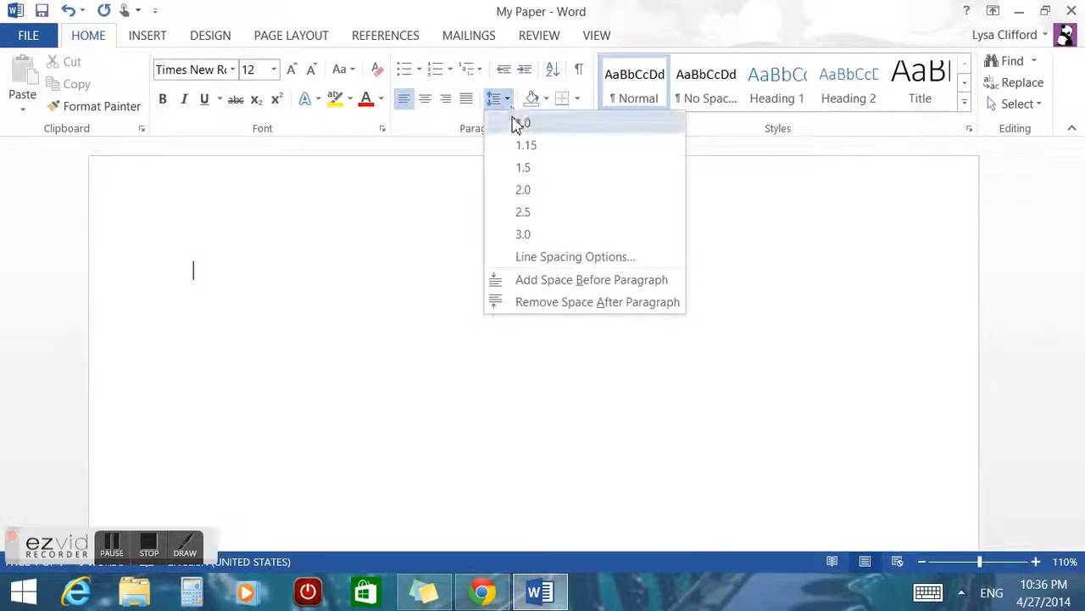
click(541, 188)
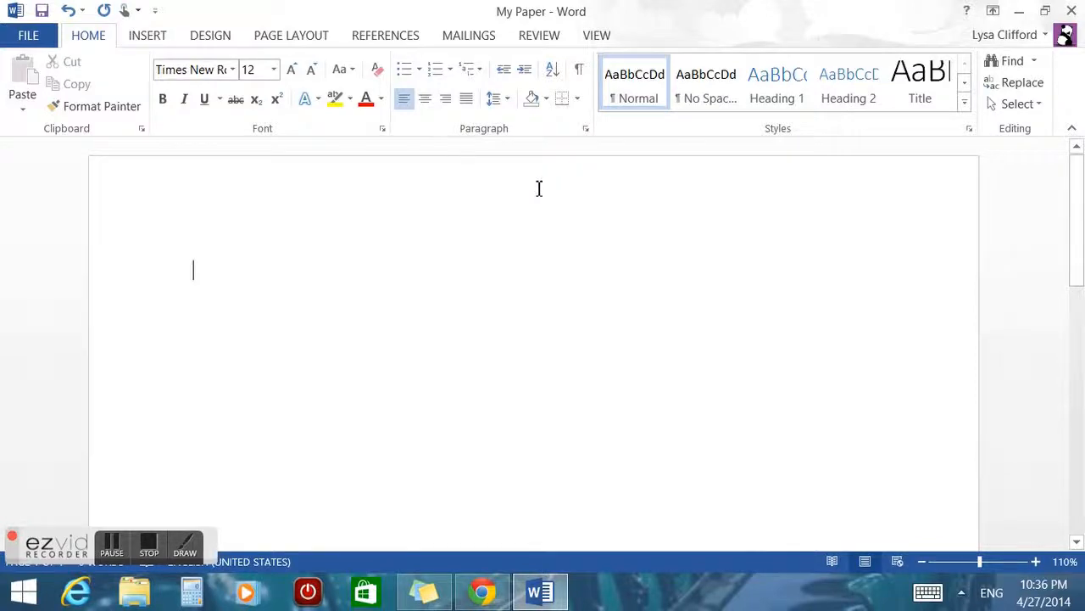
- Write a right-aligned heading on separate lines with the person's title and surname, "Science Project" and the date "April 27, 2014"
click(445, 101)
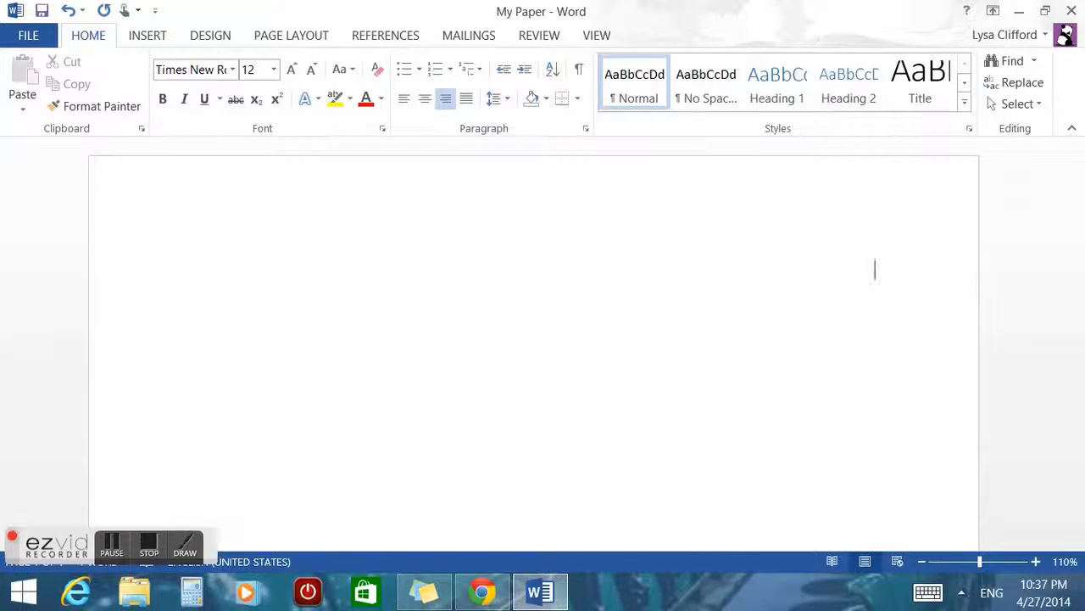
text(Miss Clifford)
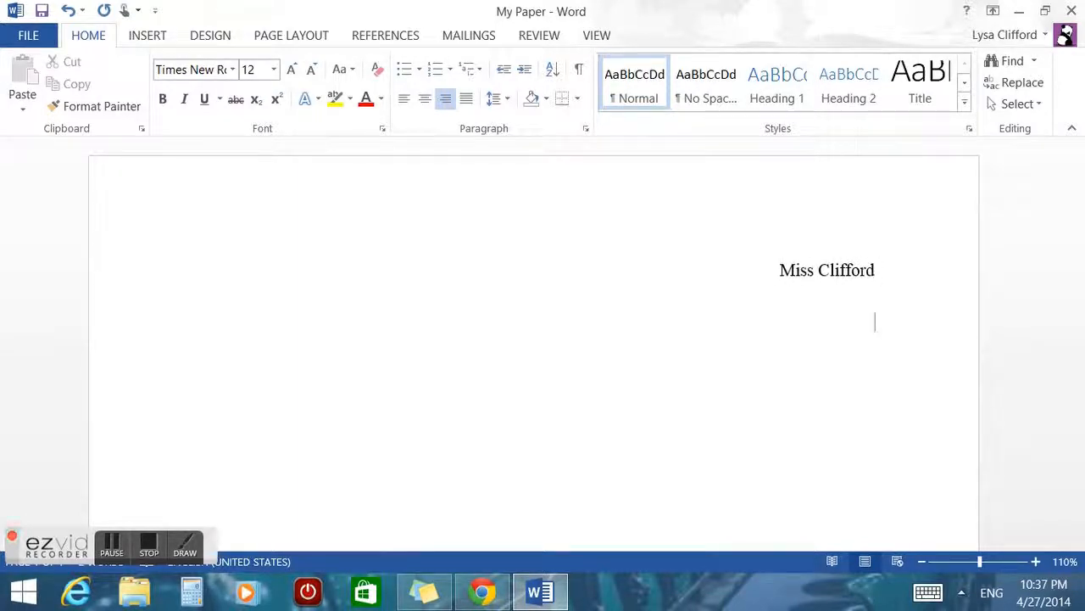
text( Science )
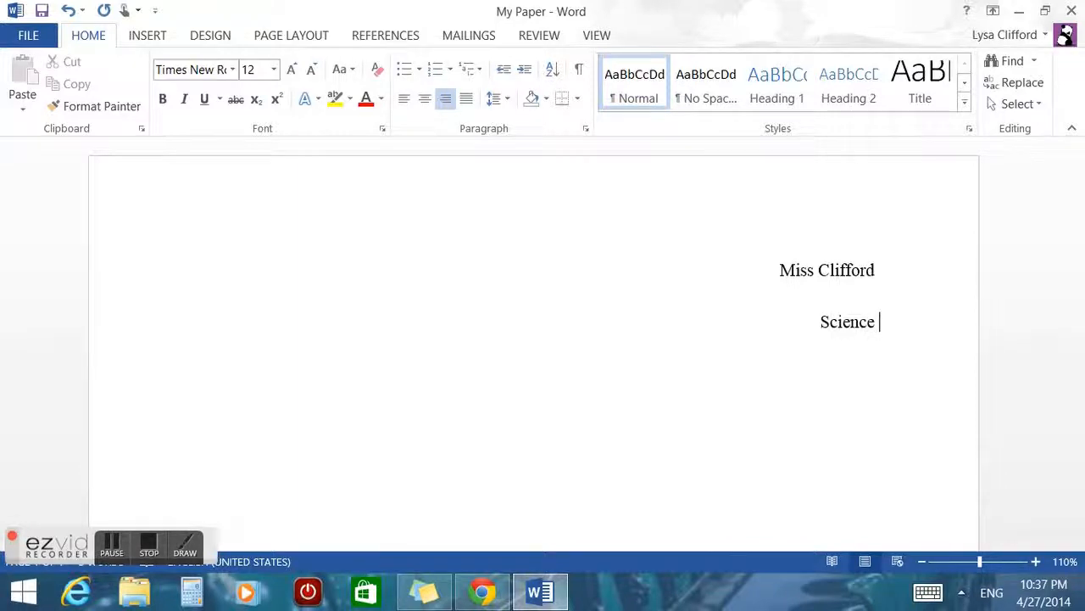
text(Project)
key(Return)
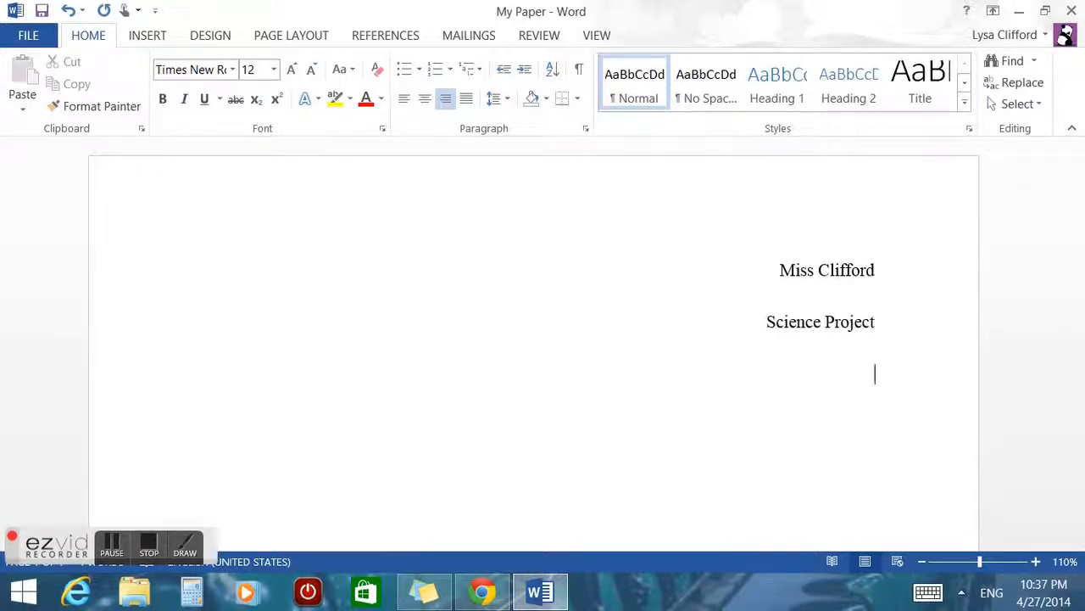
text(A[ro)
key(BackSpace)
text(pril)
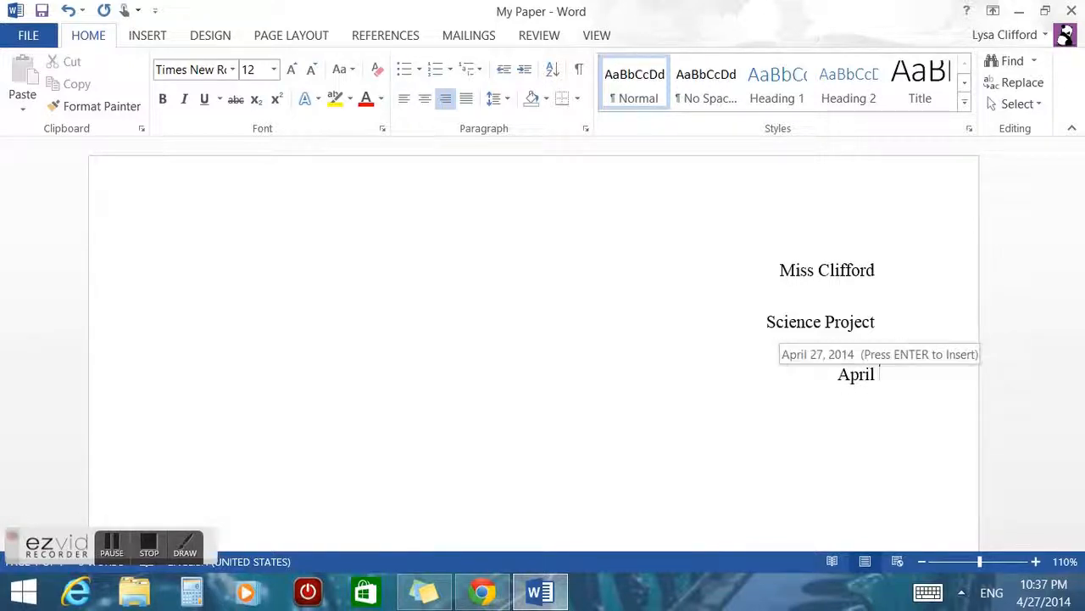
key(Return)
key(Return)
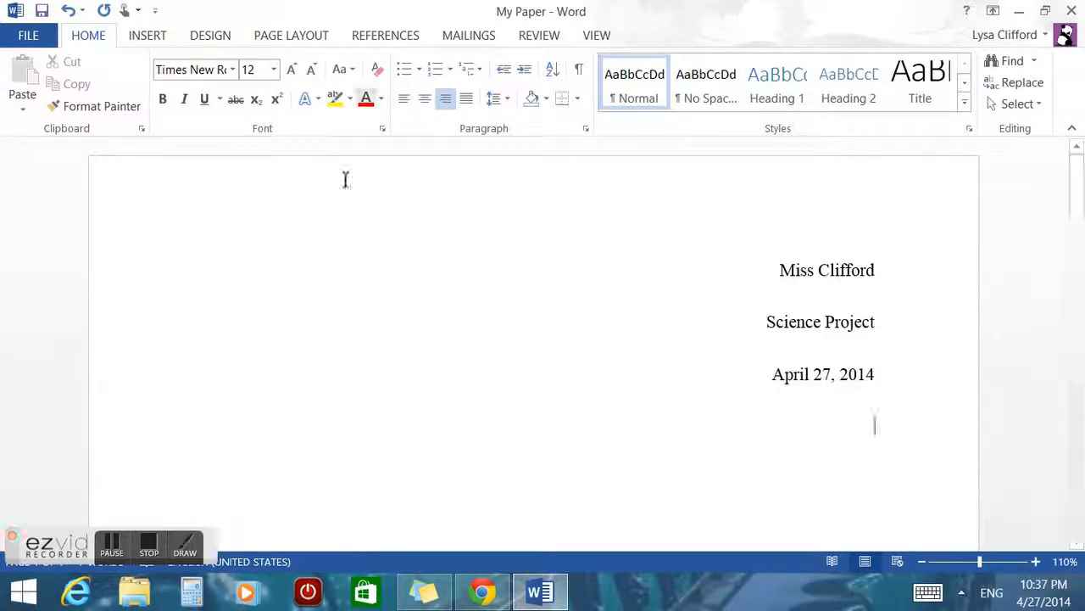
- Add the centered title "My Paper" under the heading and left-align the line below it
click(428, 110)
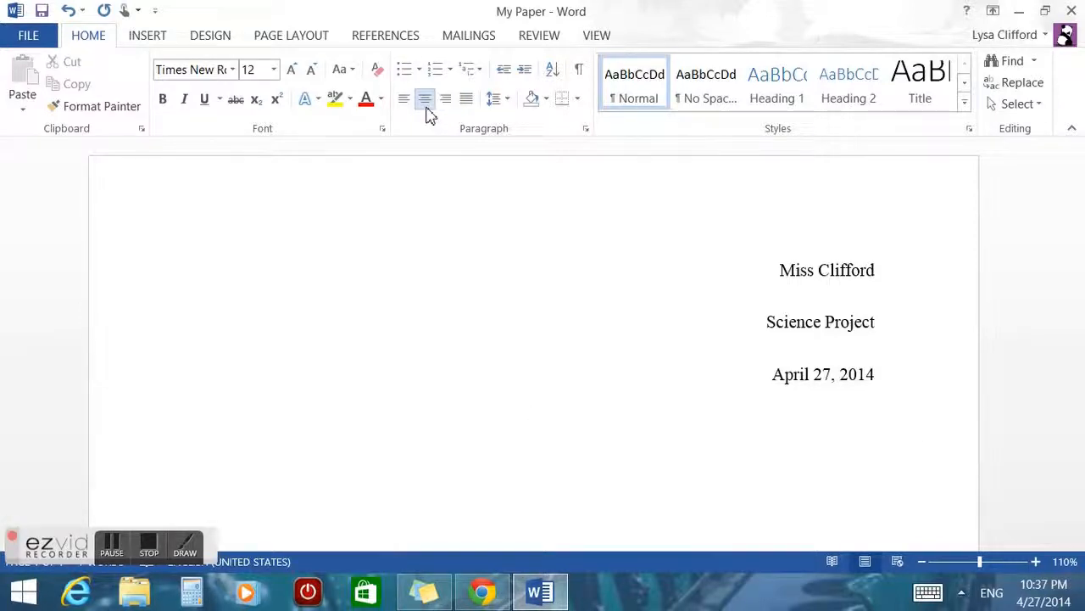
text(My )
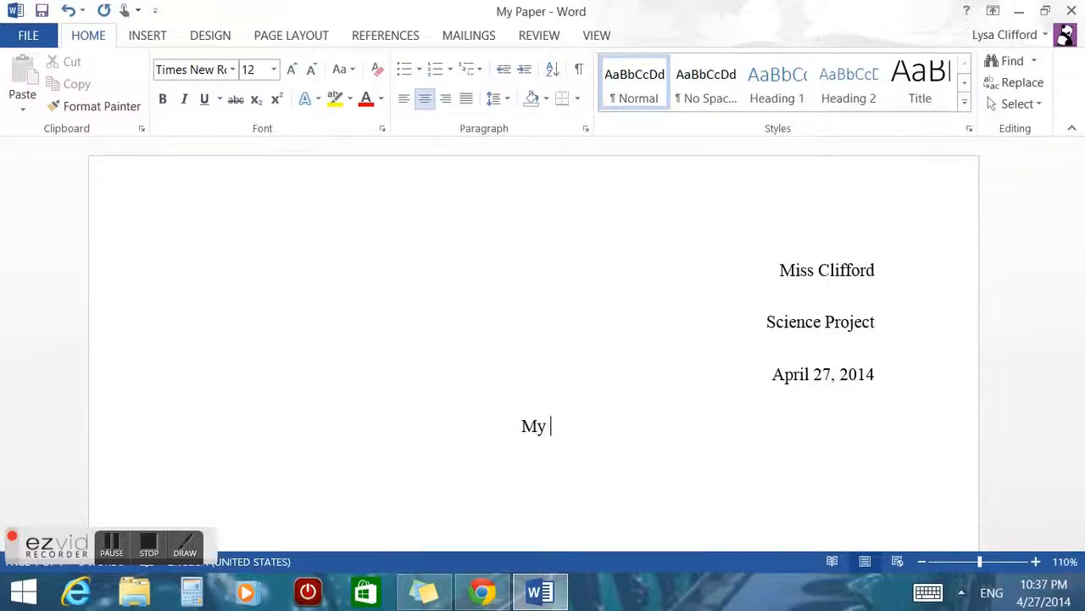
text(Paper)
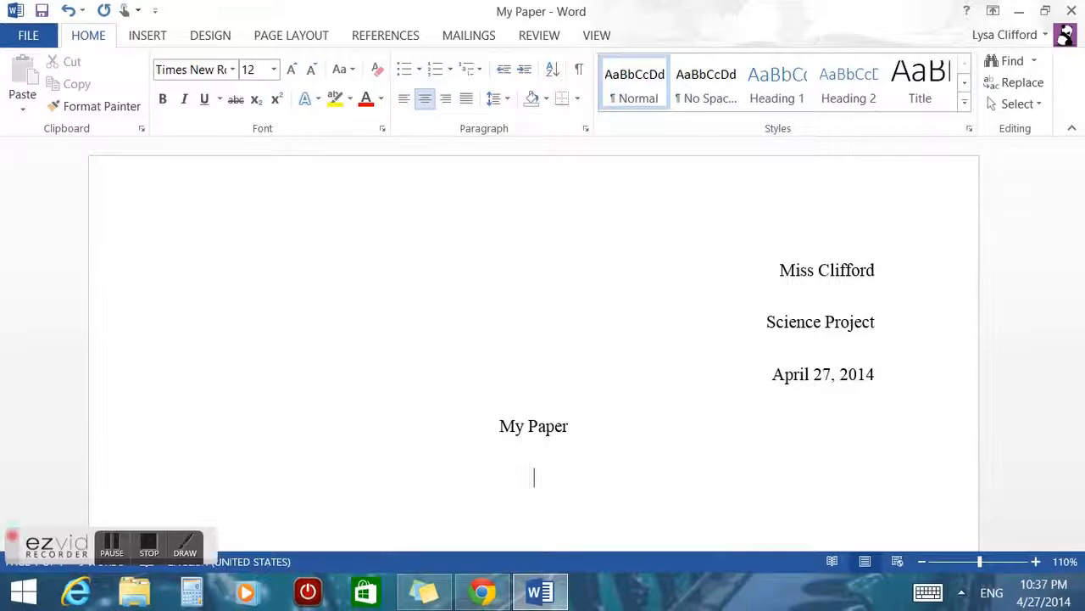
click(407, 99)
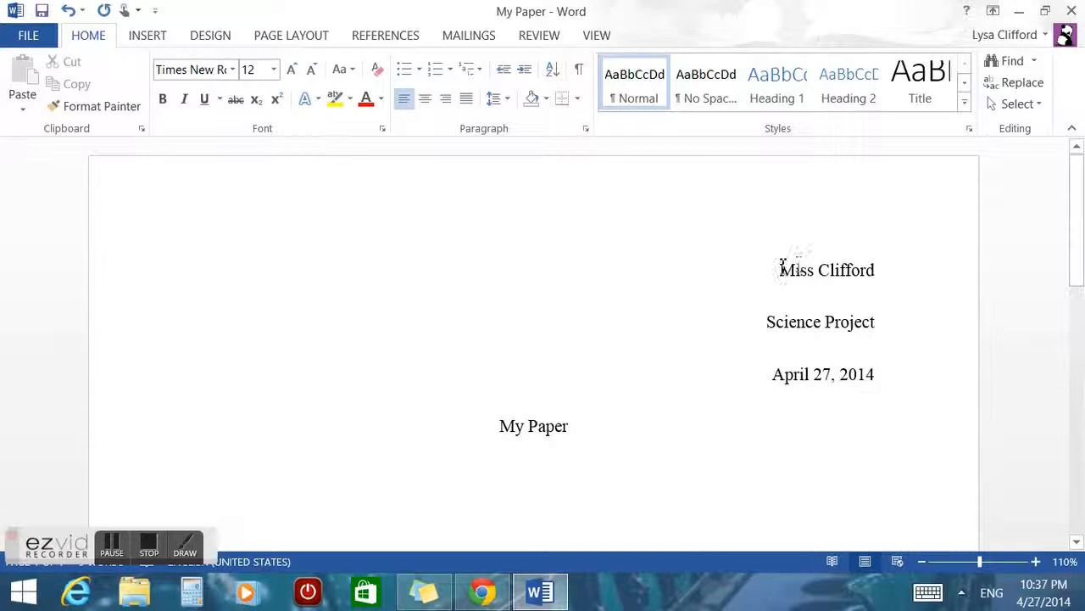
- Cut the three heading lines from above the title and paste them right-aligned on the line below "My Paper"
drag(781, 268, 905, 405)
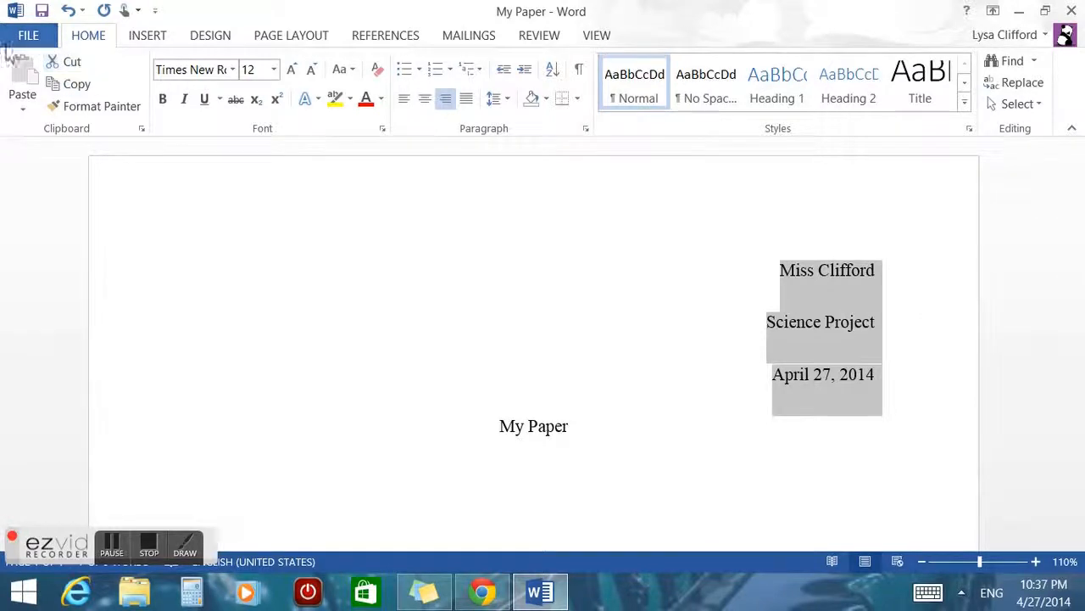
click(56, 63)
click(665, 326)
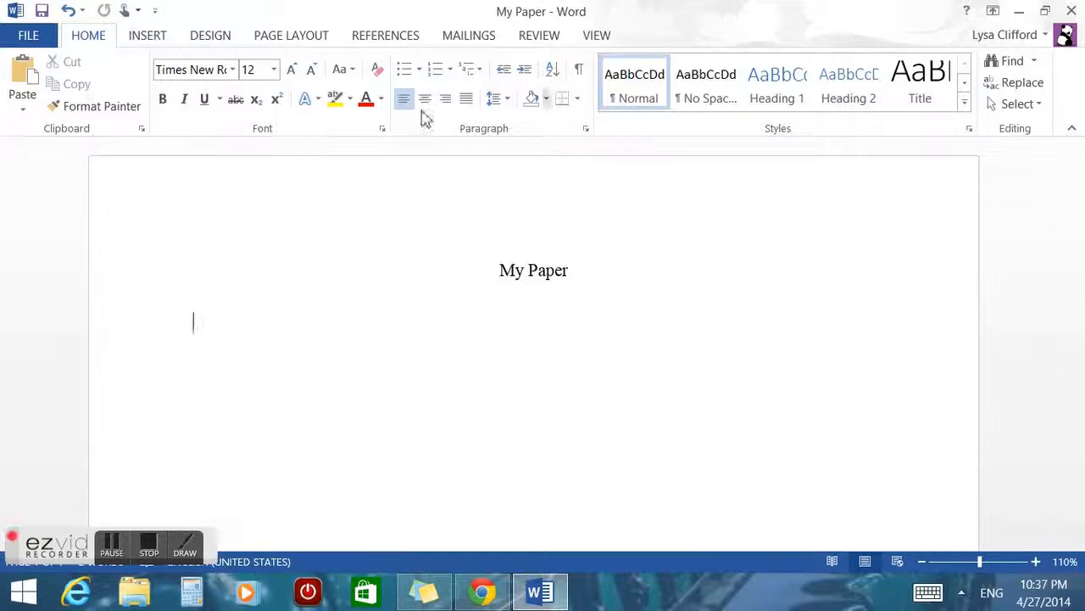
click(445, 98)
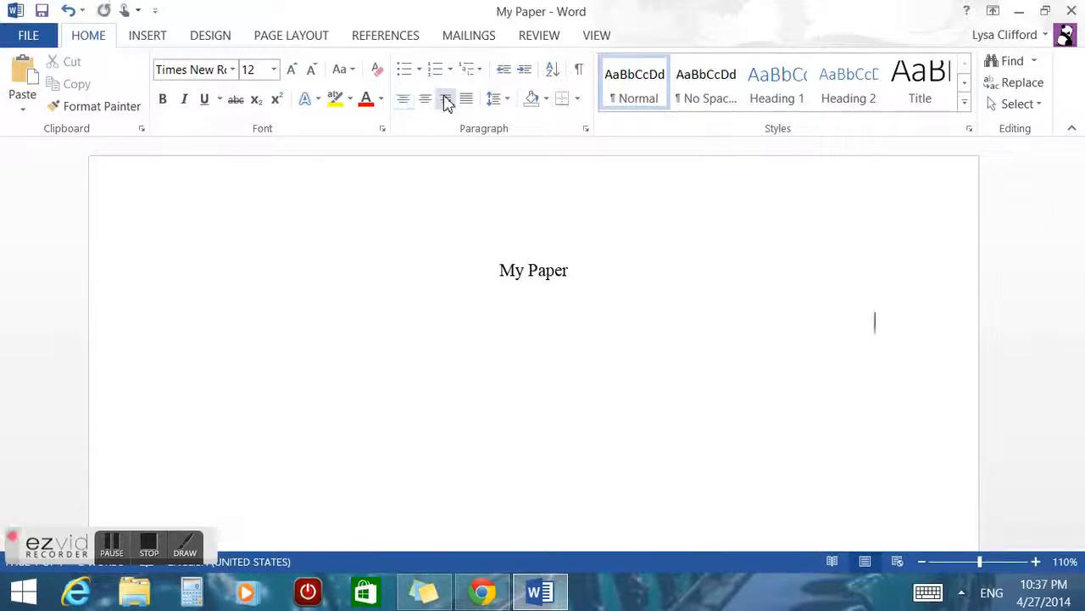
click(24, 73)
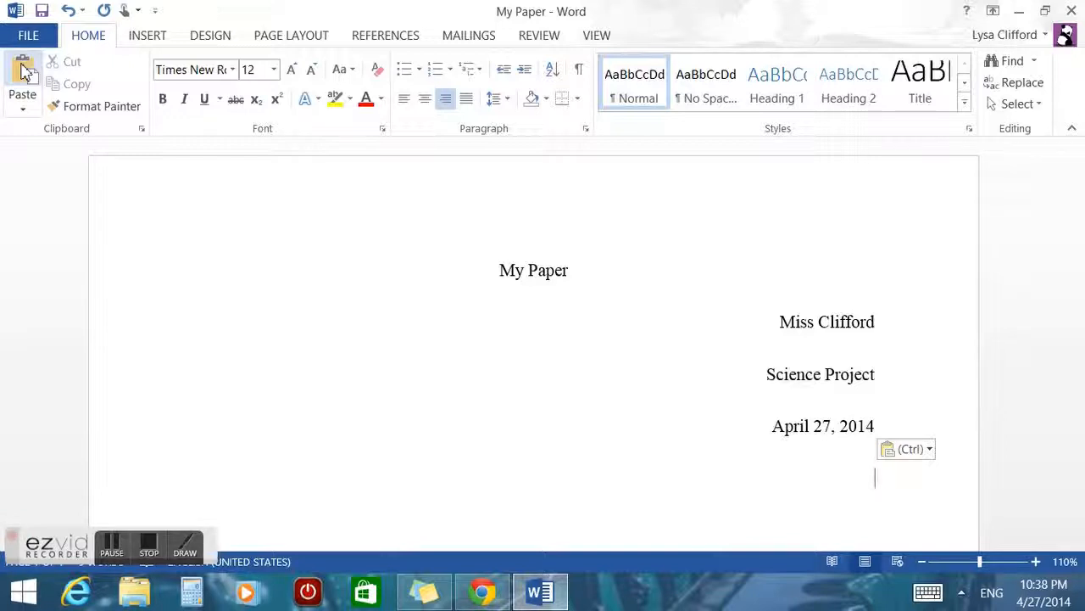
- Undo the move of the heading lines and place the cursor on the empty line under the title
key(ctrl+z)
key(ctrl+l)
key(ctrl+z)
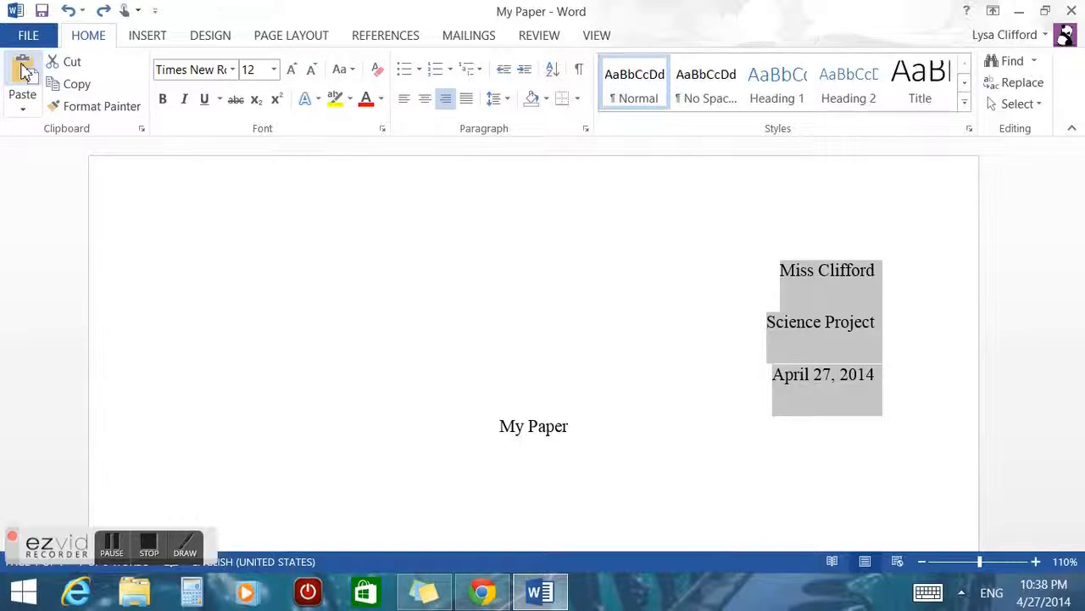
click(458, 492)
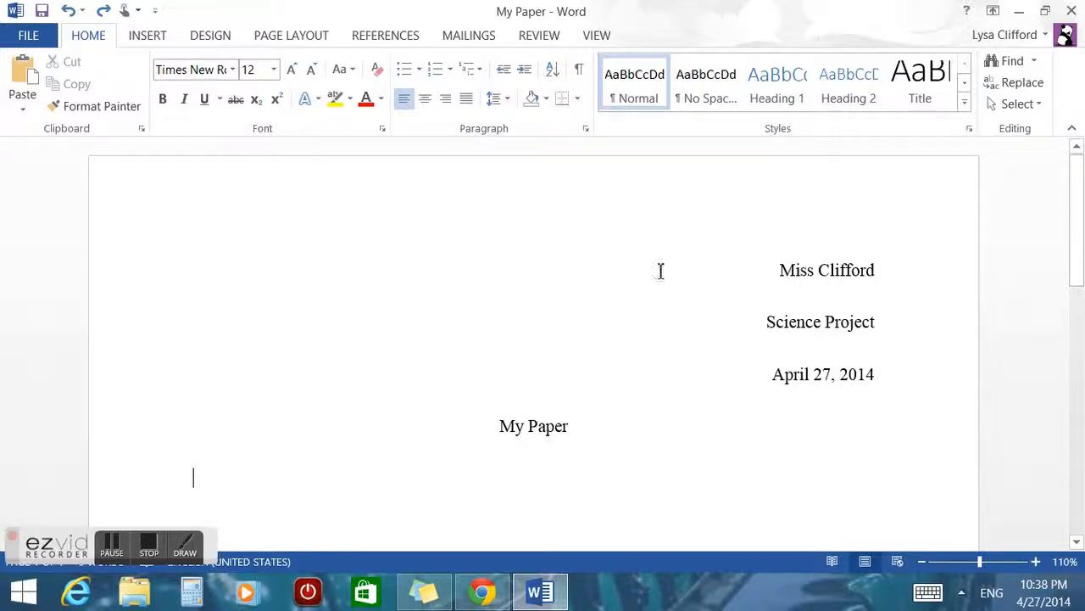
- Look through the document's paragraph spacing presets, theme effects and theme font sets
click(212, 38)
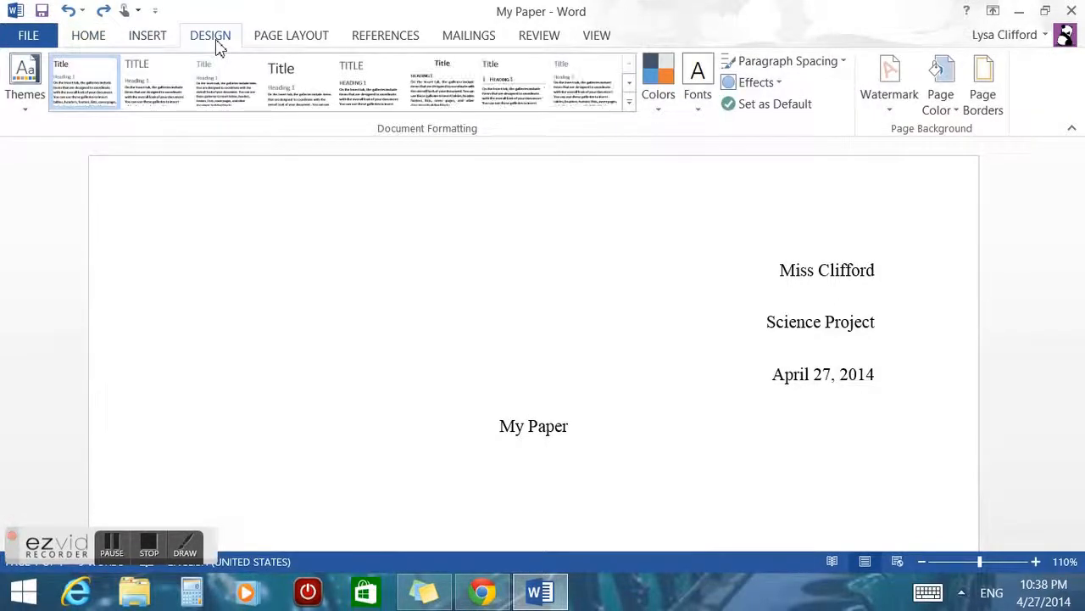
click(801, 66)
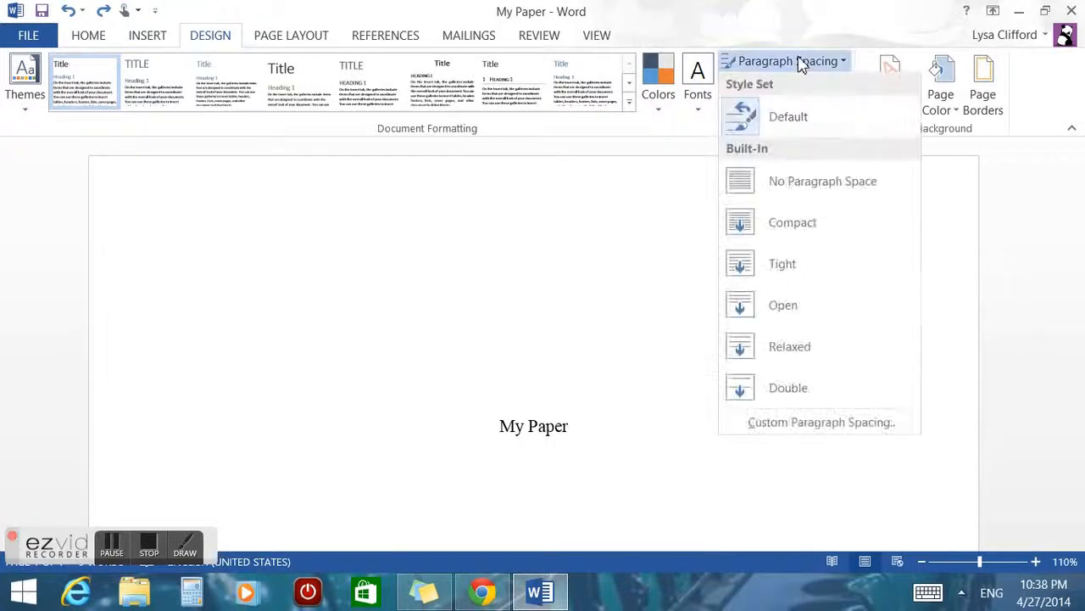
click(801, 66)
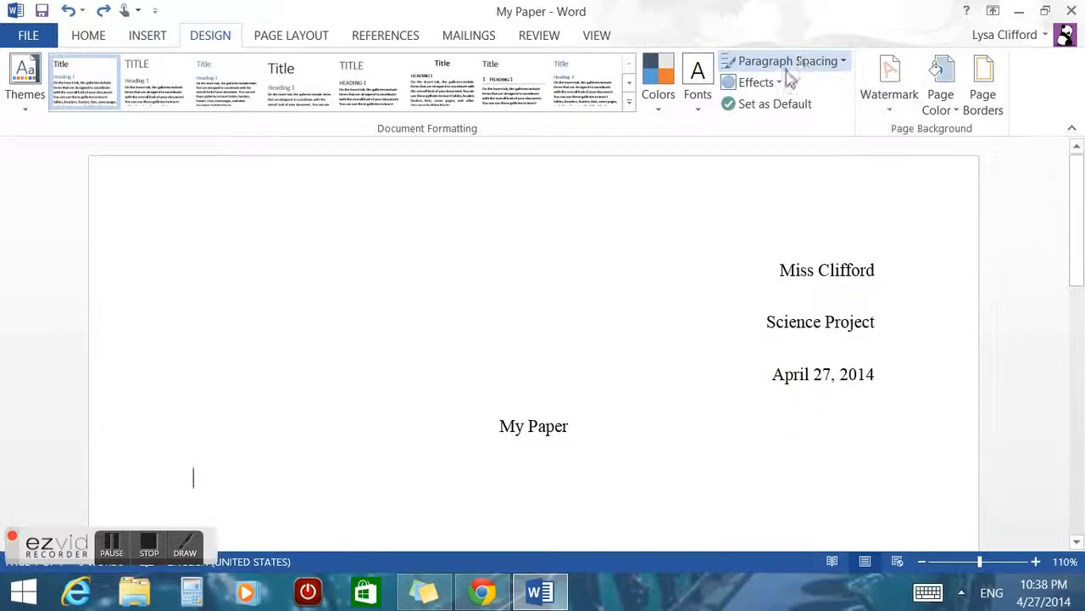
click(781, 88)
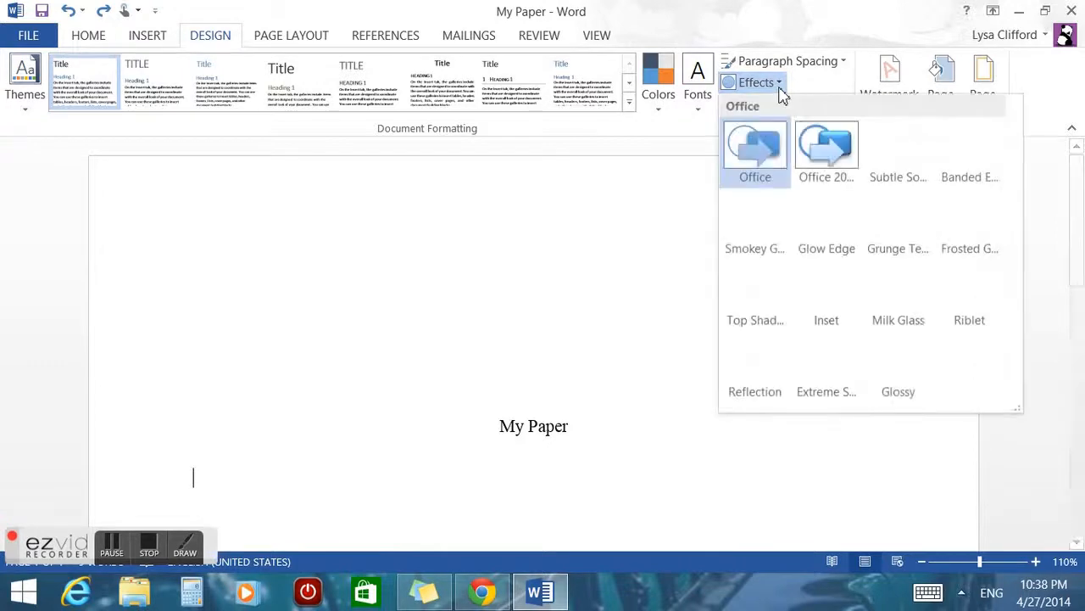
click(780, 88)
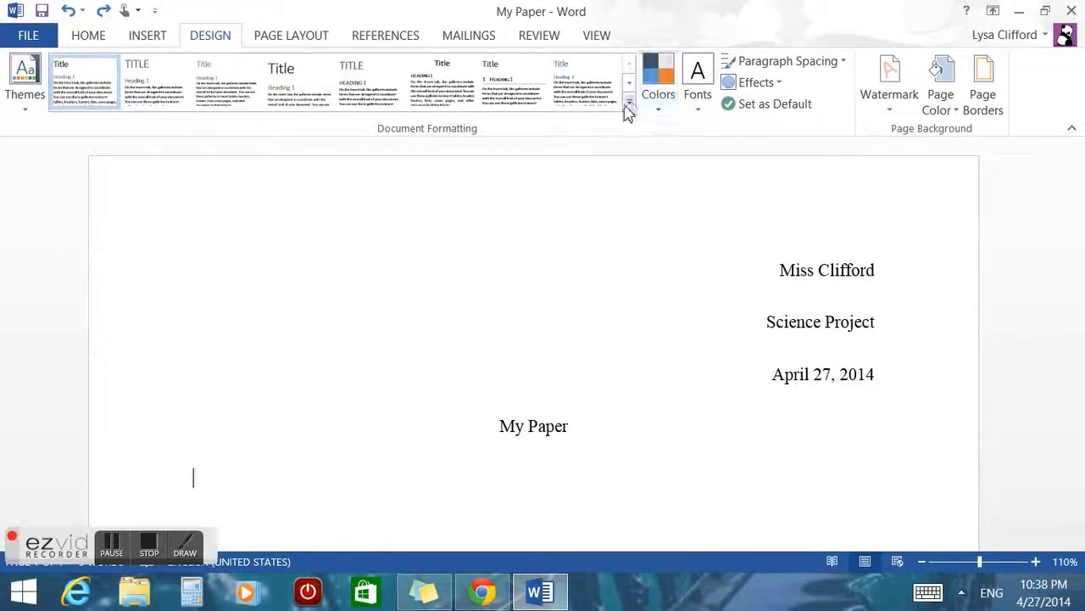
click(704, 119)
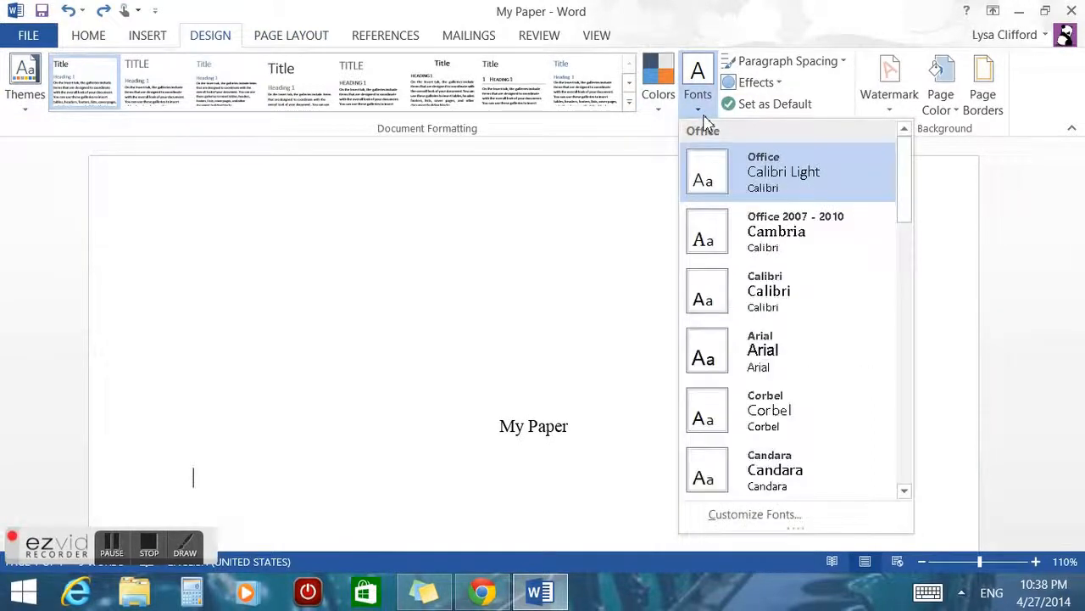
click(704, 119)
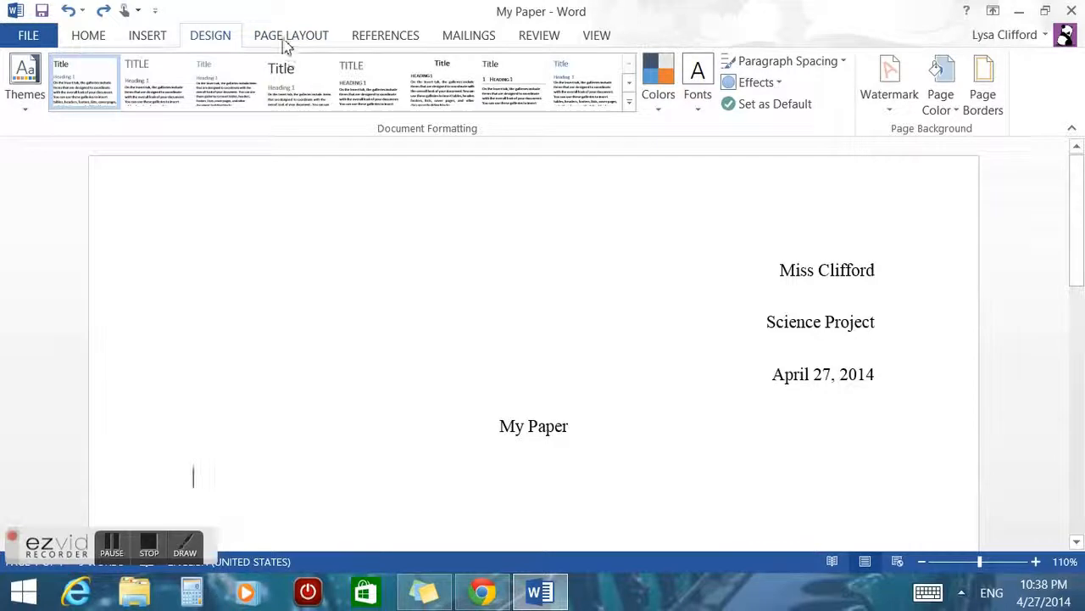
- Try the Narrow 0.5" page margins and return to the Normal 1" margins
click(286, 42)
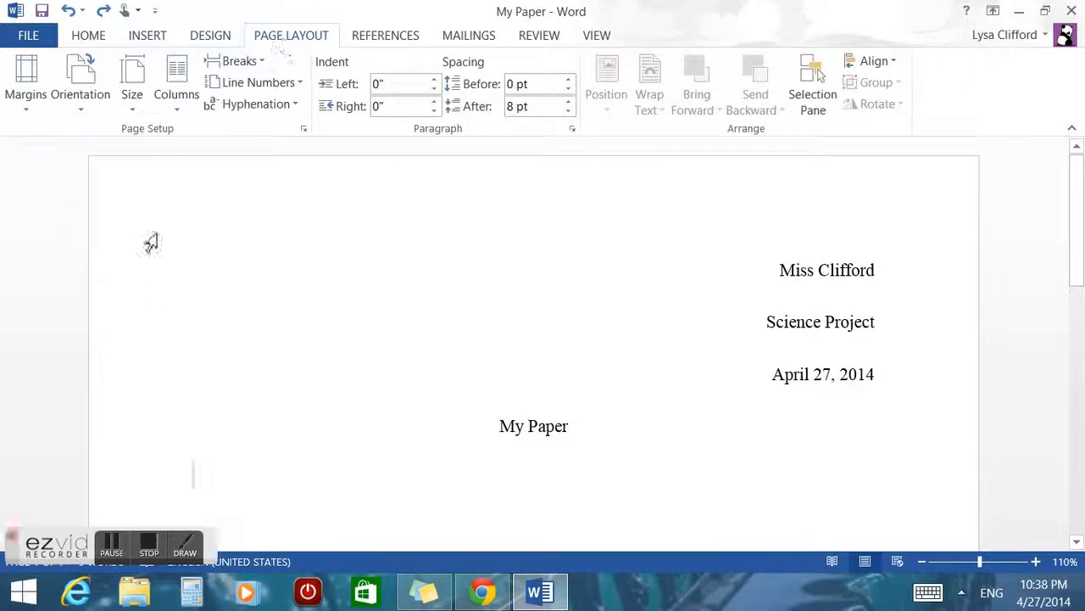
click(25, 105)
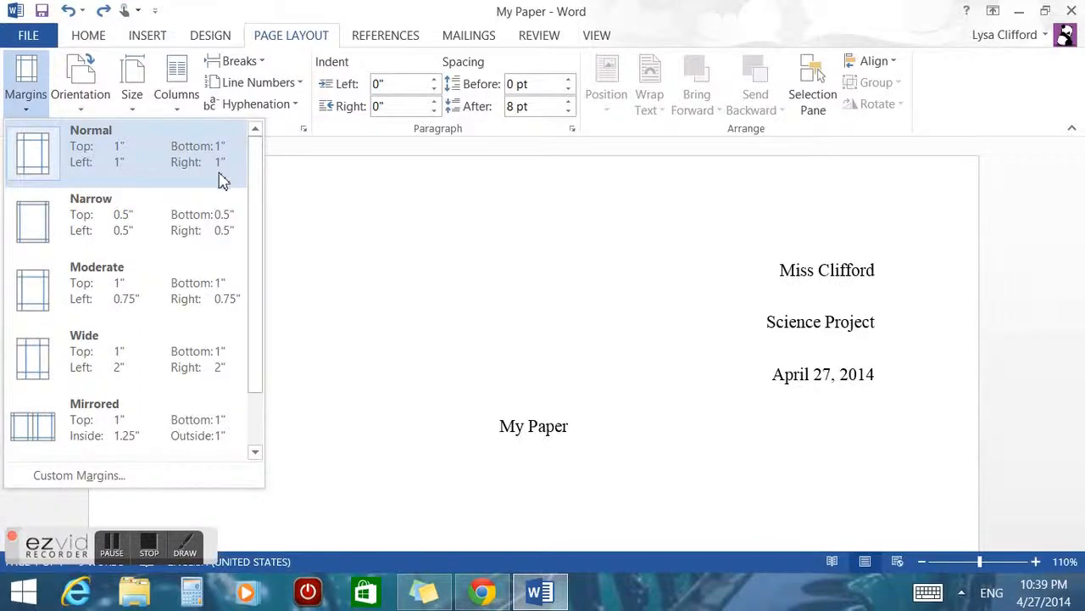
click(203, 225)
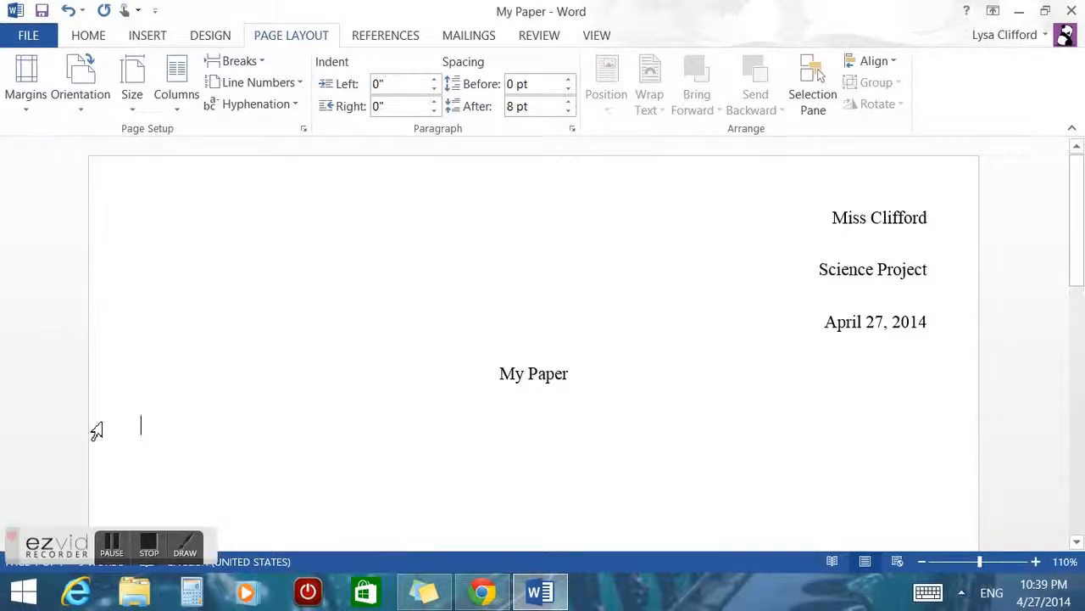
click(28, 108)
click(71, 170)
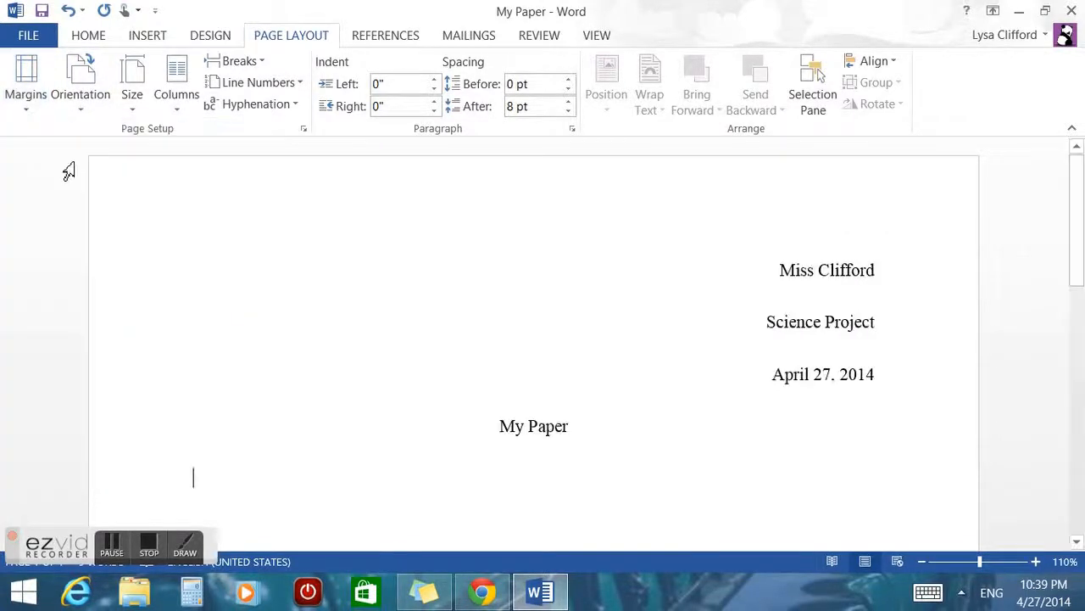
- Switch the page orientation to Landscape and view the whole page layout
click(99, 109)
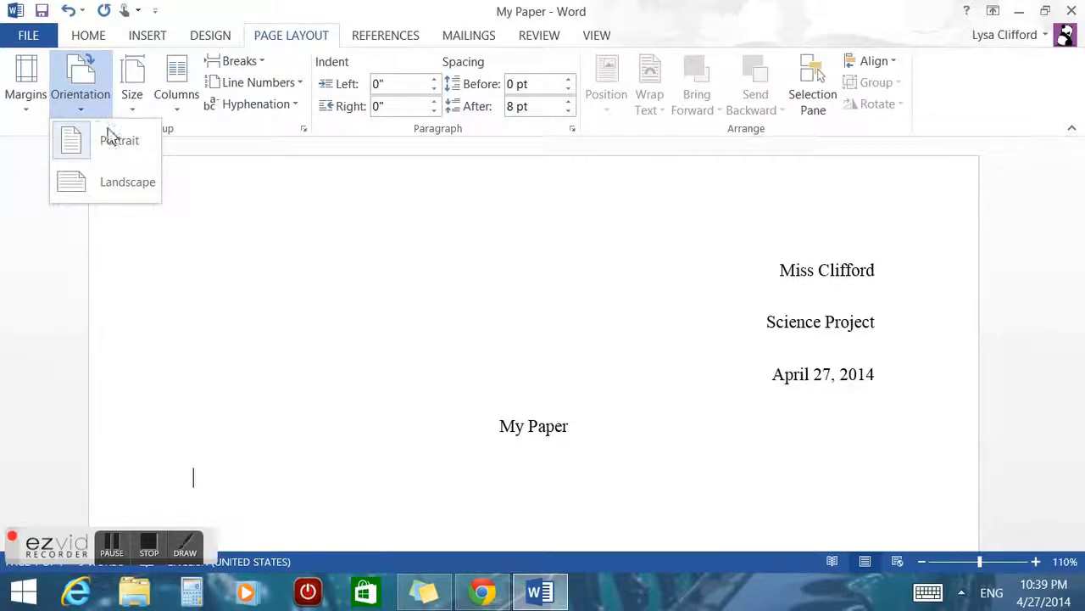
click(100, 144)
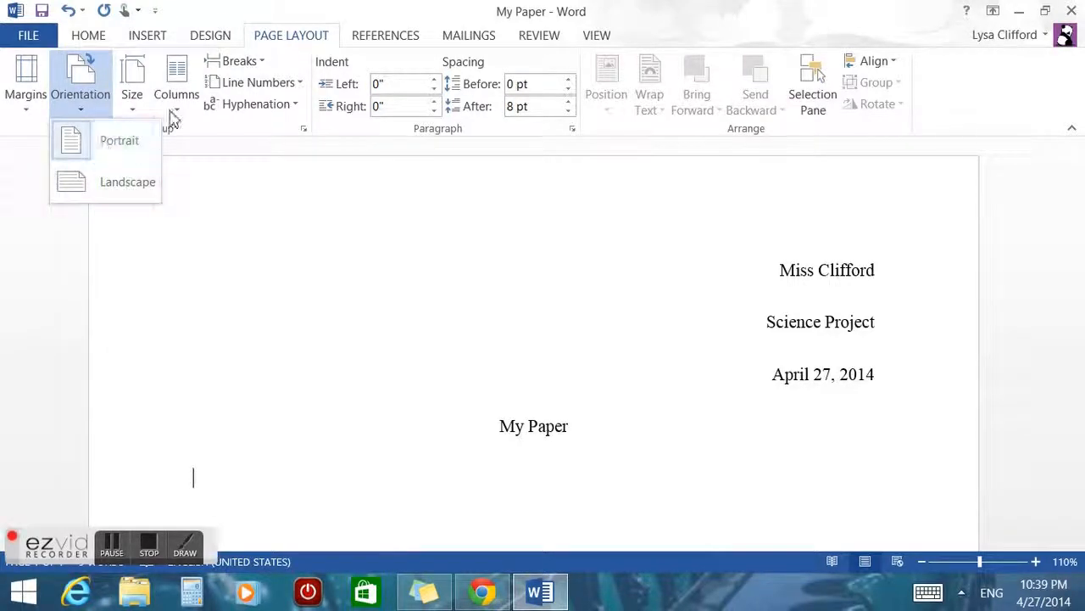
click(119, 193)
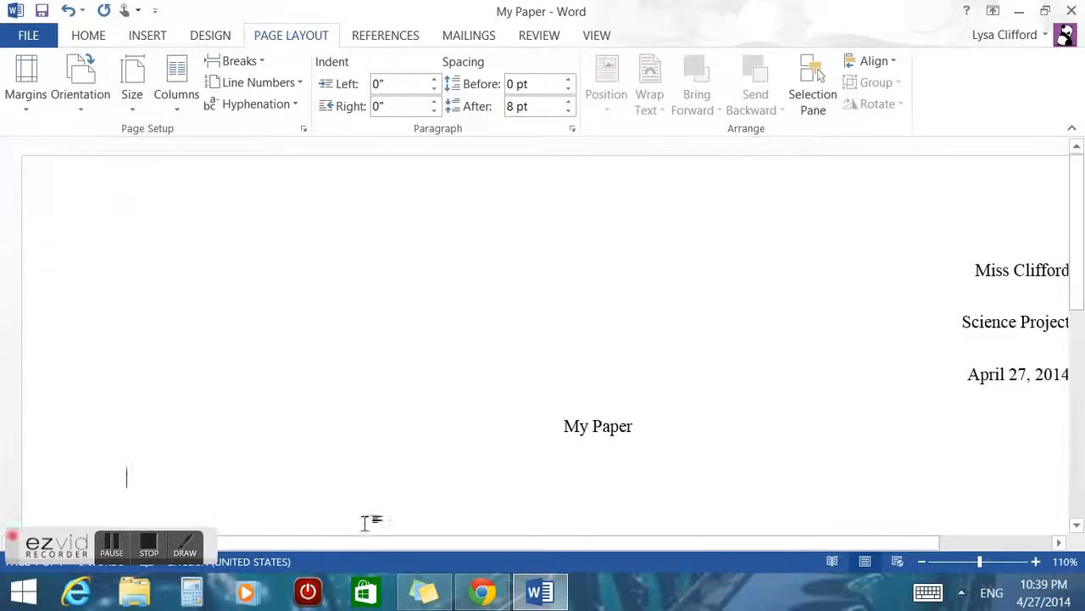
click(984, 562)
click(954, 562)
drag(954, 561, 951, 561)
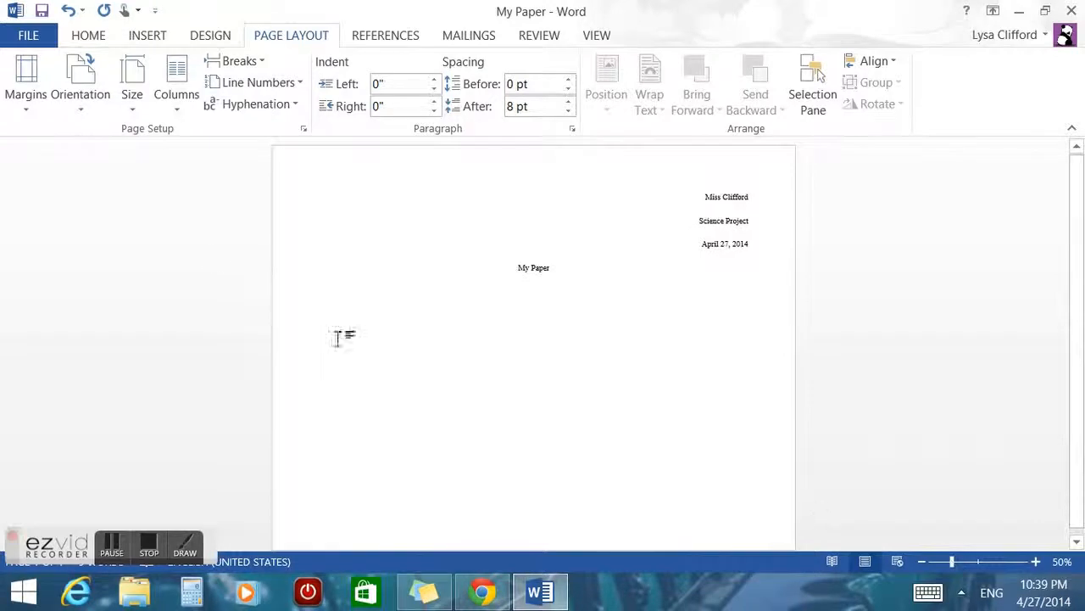
- Set the page orientation back to Portrait
click(101, 108)
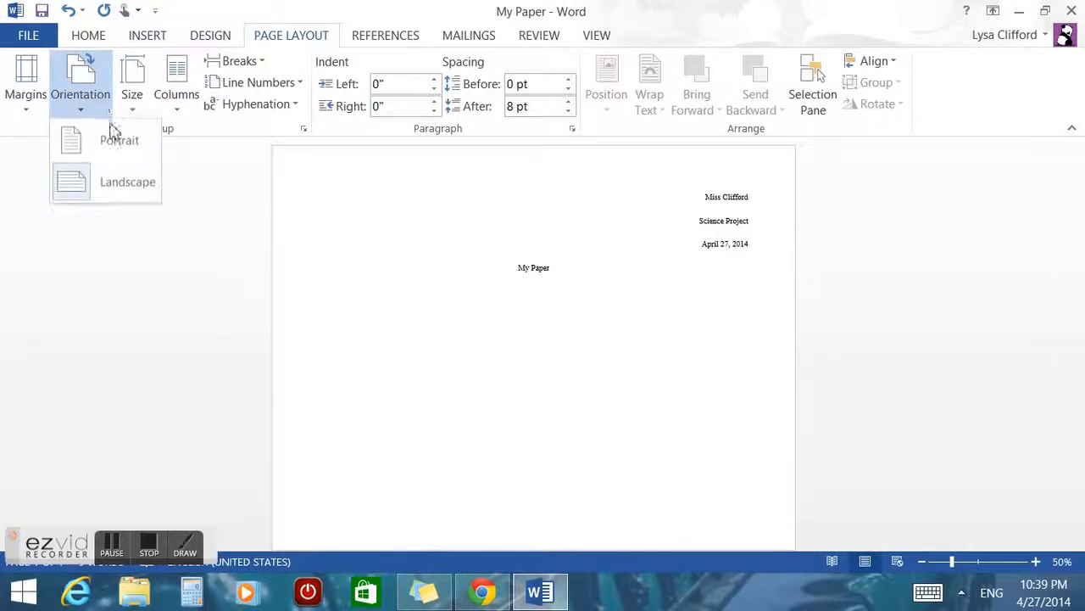
click(117, 142)
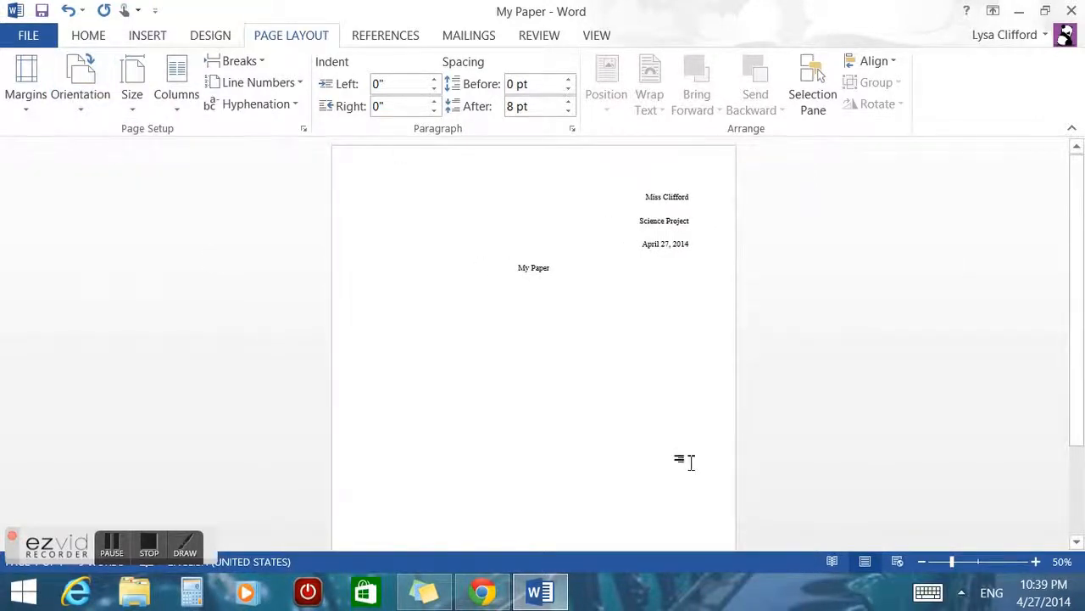
click(1035, 561)
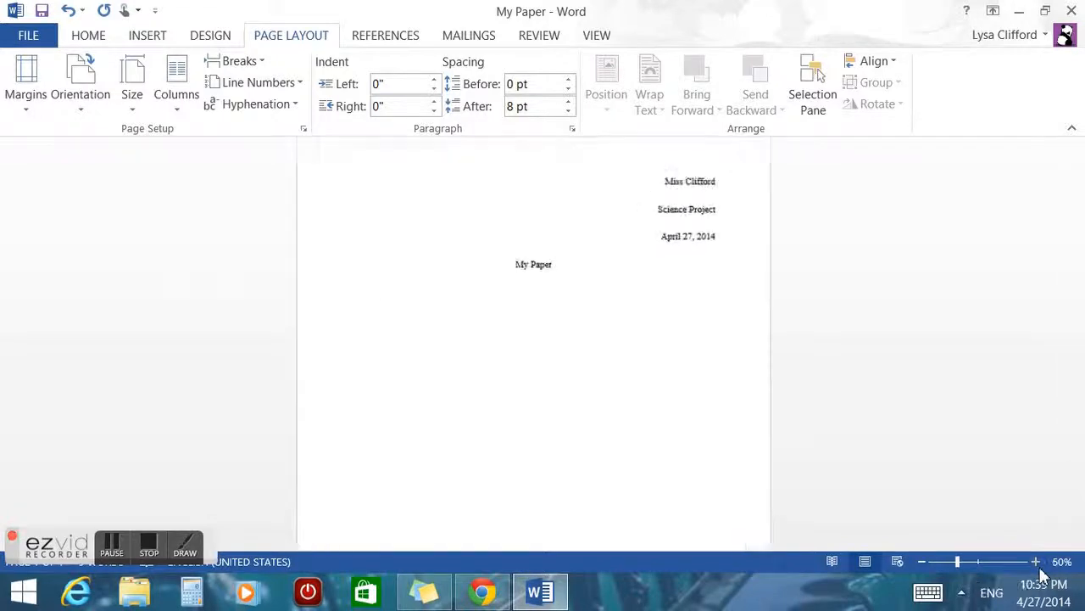
click(1035, 561)
click(1036, 561)
click(1036, 562)
click(1038, 565)
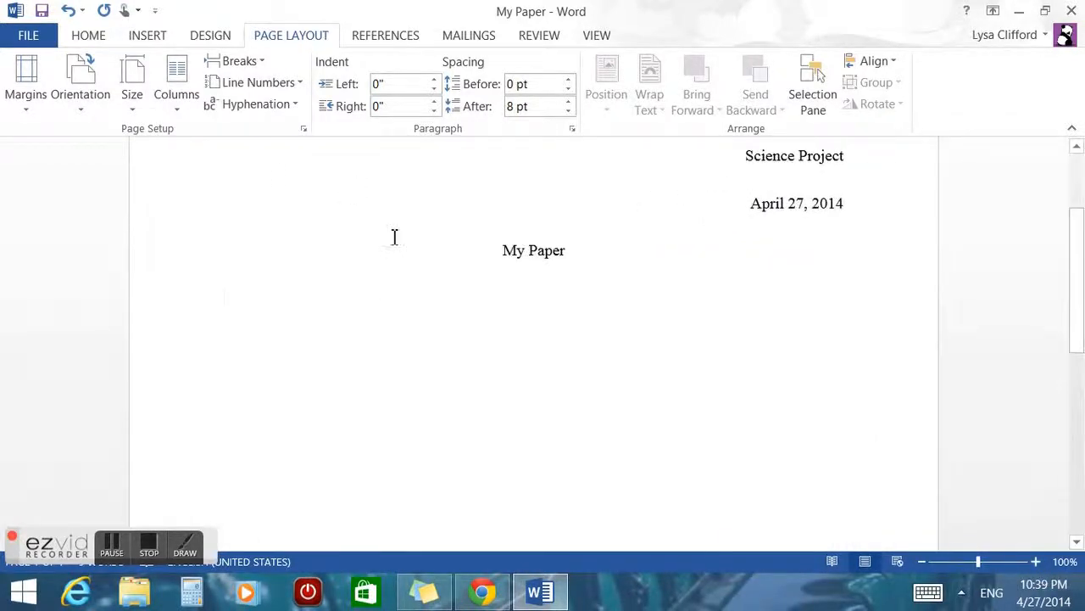
- Set the paper size to Letter 8.5" x 11"
click(141, 105)
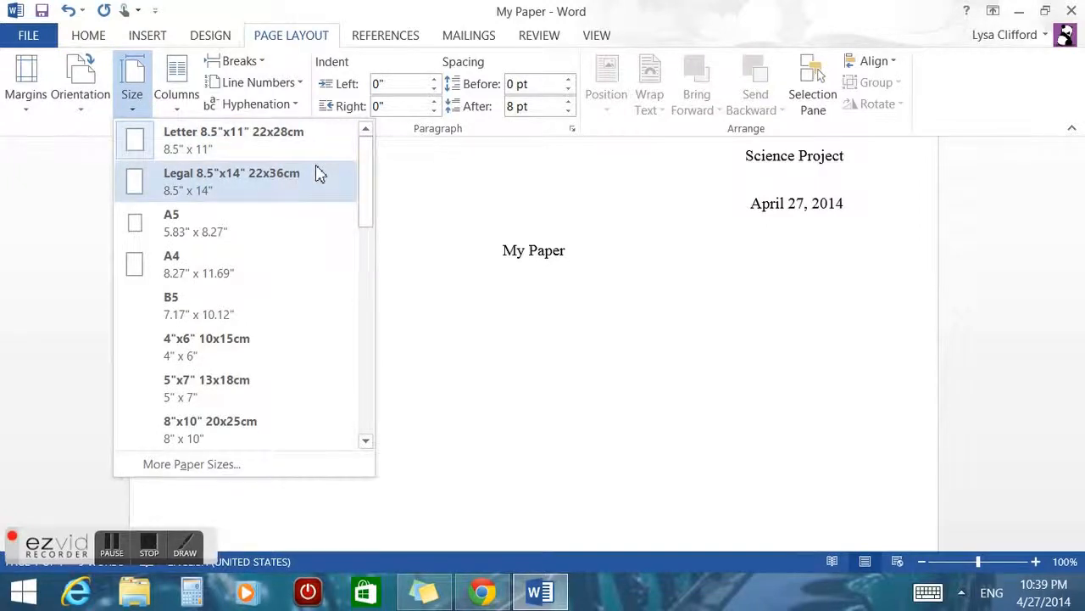
click(258, 141)
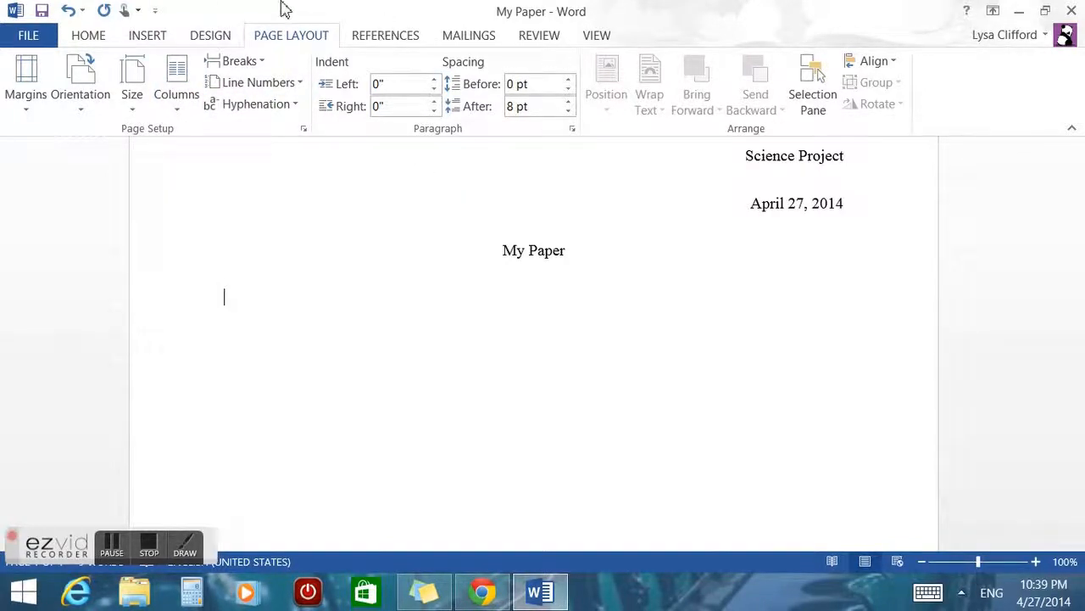
click(90, 36)
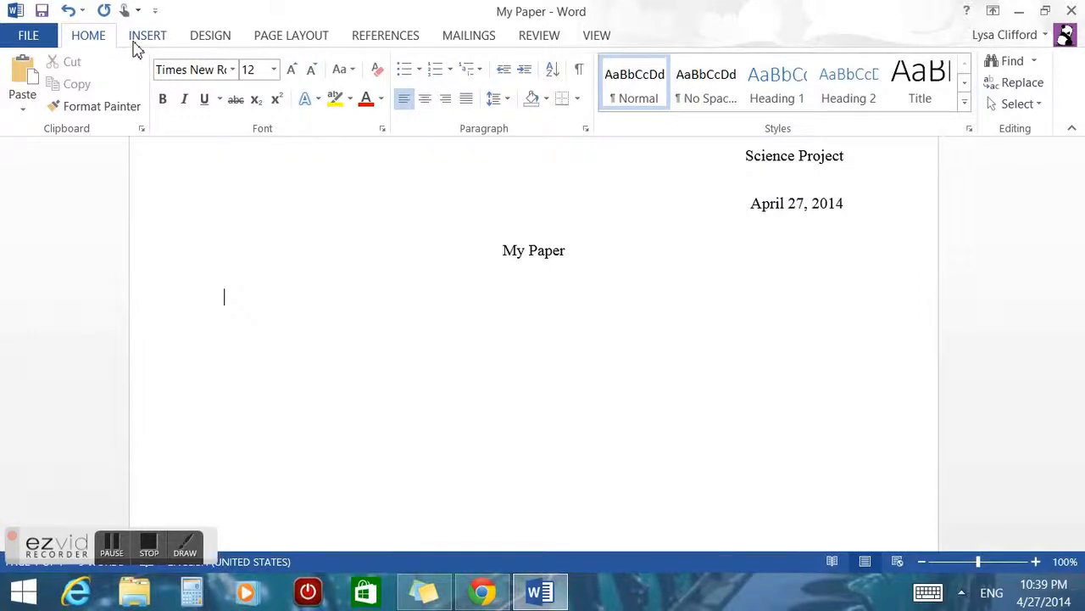
- Insert the blue teapot and open book picture from the Pictures folder below the title
click(143, 37)
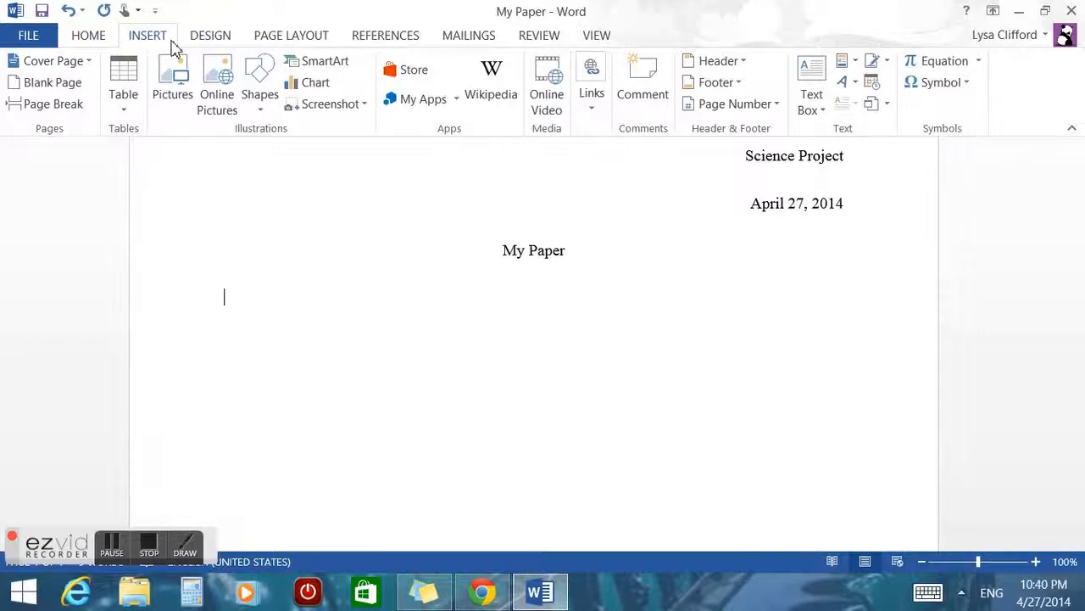
click(159, 100)
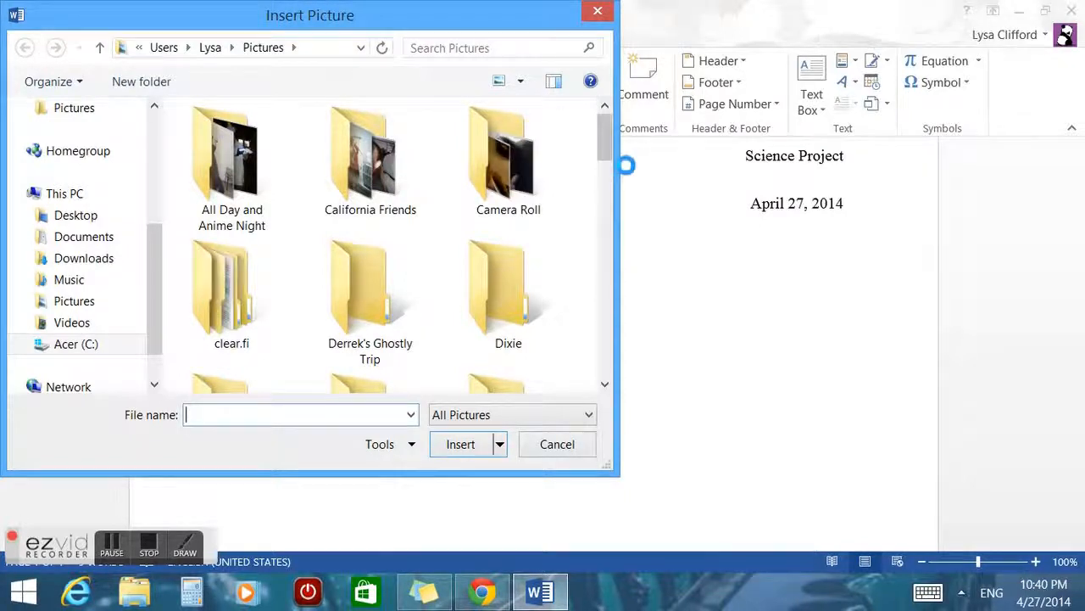
drag(604, 137, 589, 291)
click(521, 211)
double_click(520, 210)
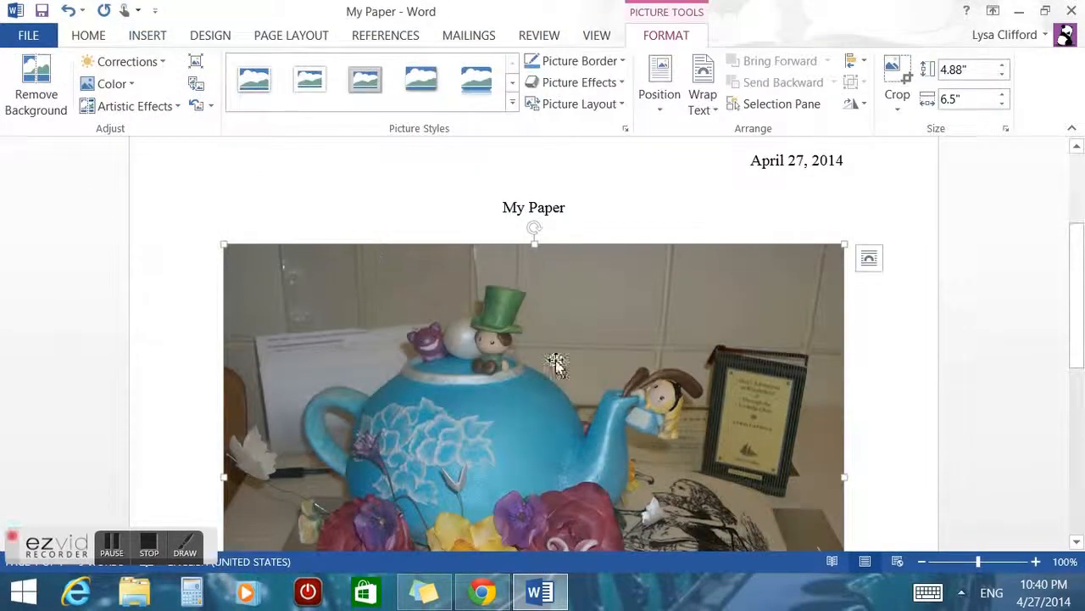
- Shrink the inserted teapot picture proportionally to about 2.65" high and 3.53" wide
scroll(1081, 254, down, 2)
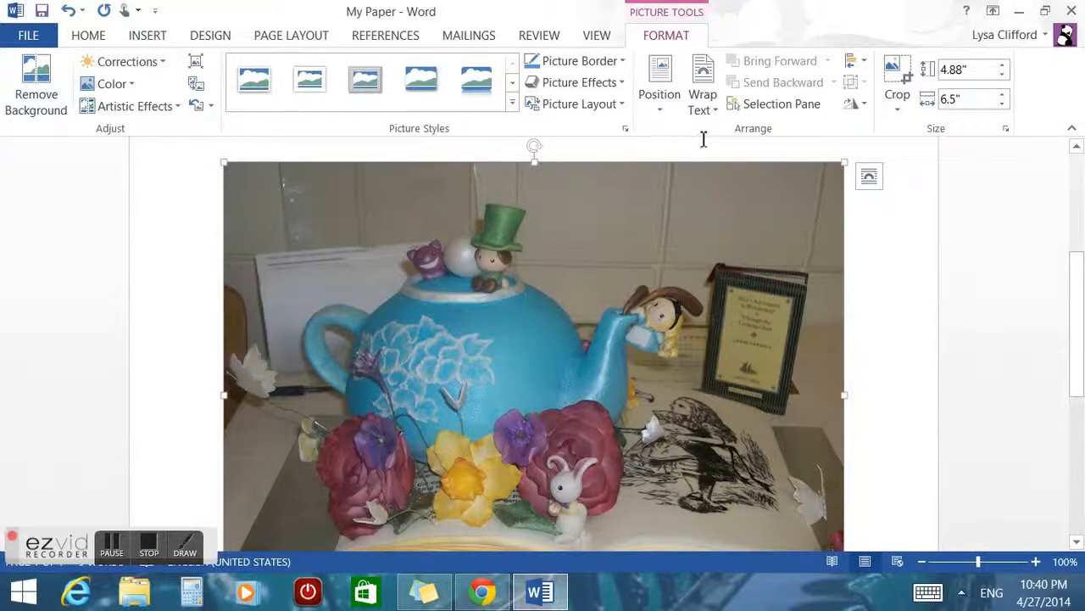
drag(224, 165, 364, 265)
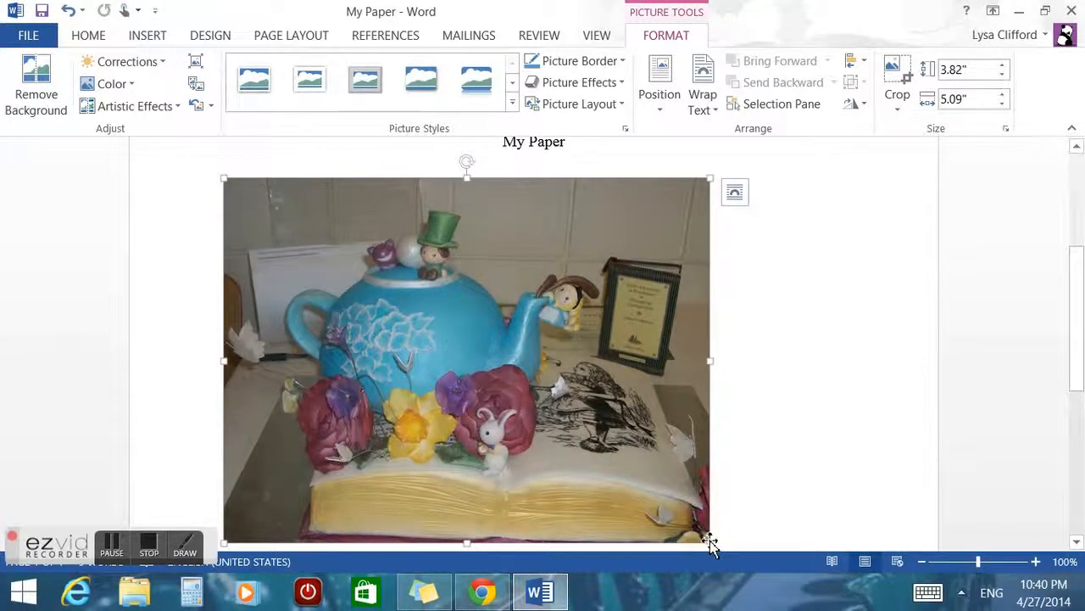
drag(708, 543, 562, 334)
key(alt+f)
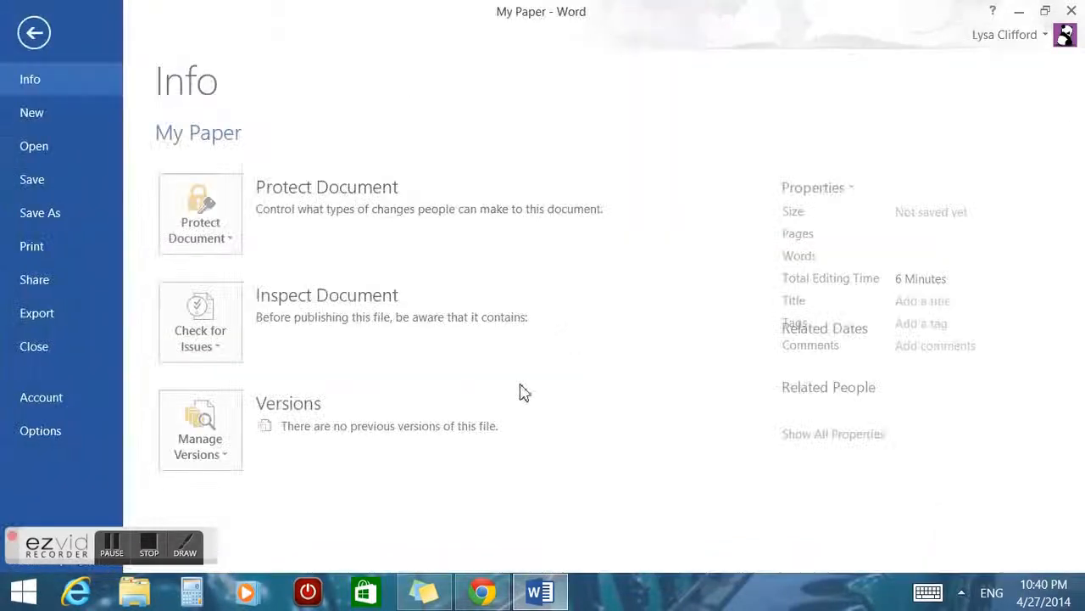
click(36, 39)
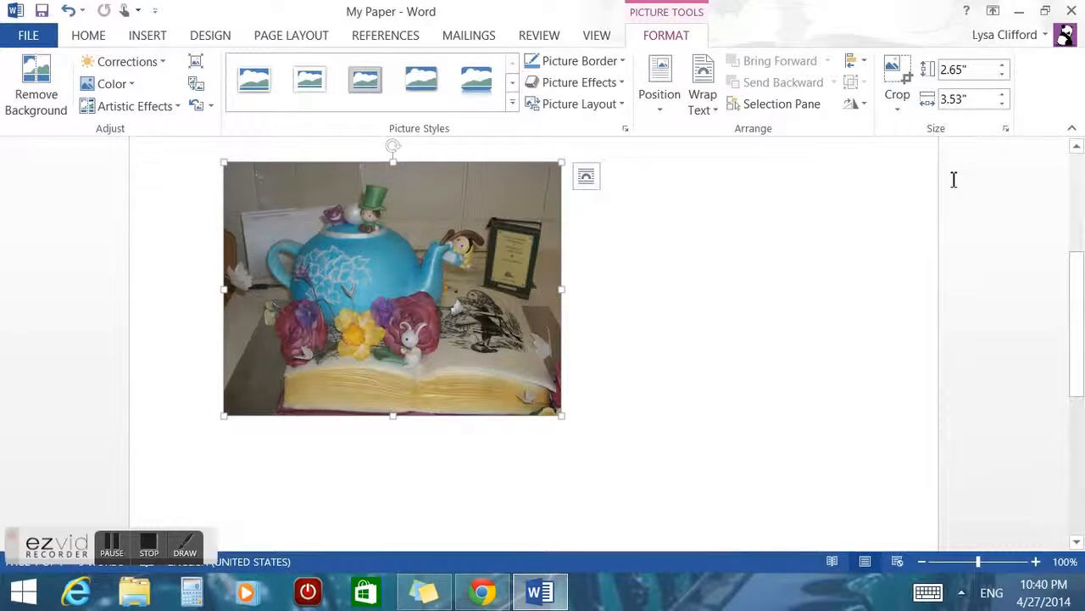
- Set the teapot picture's text wrapping to Behind Text, moving with the text
scroll(953, 179, up, 3)
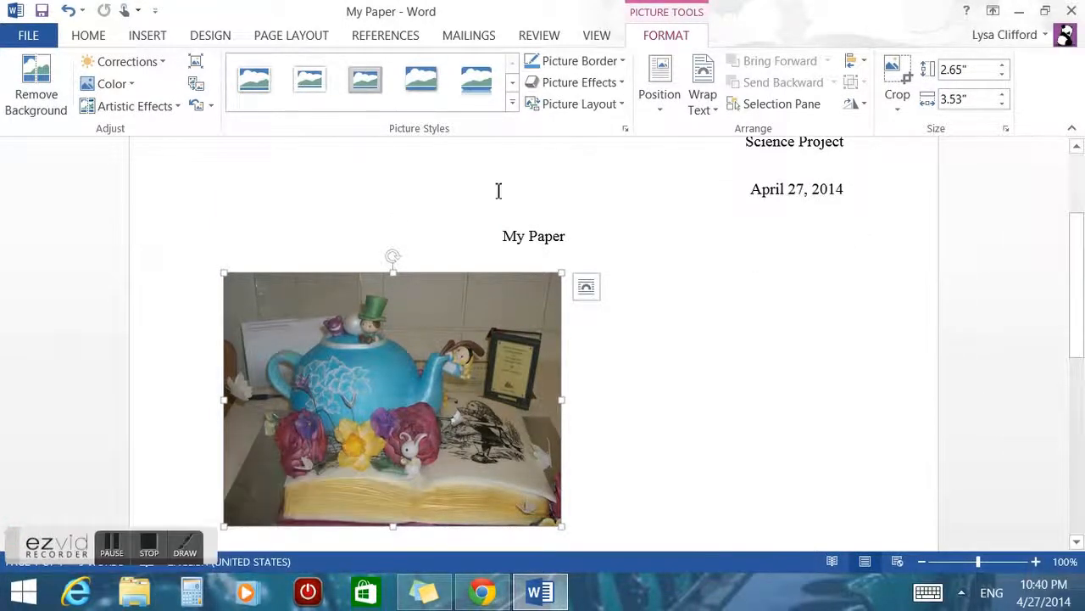
click(588, 293)
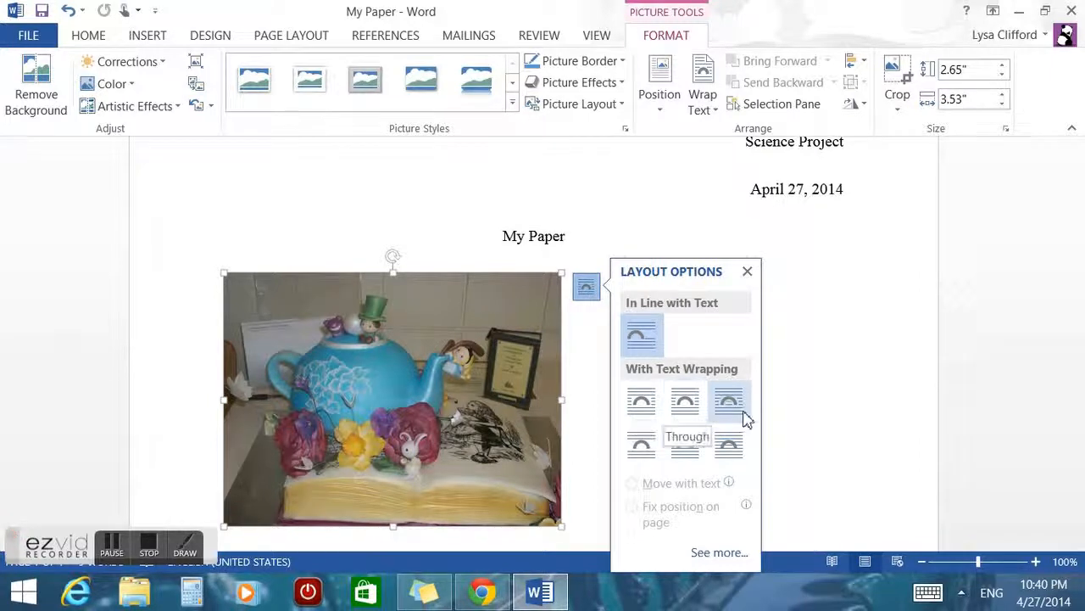
click(688, 463)
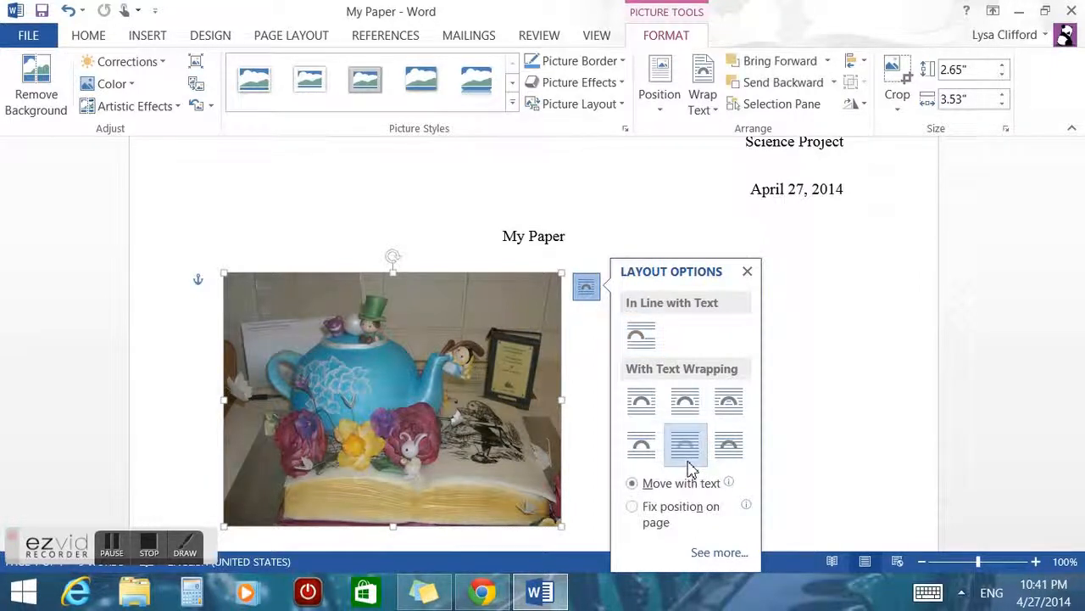
click(829, 396)
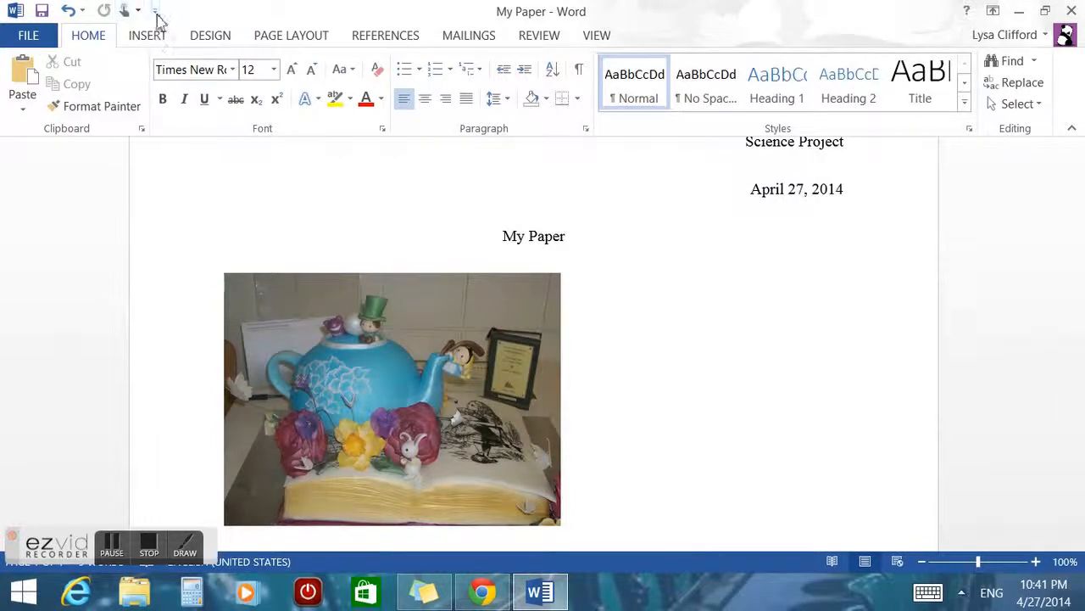
- Look through the SmartArt graphic categories, including Picture, Matrix, Hierarchy and Pyramid, and the Screenshot options without inserting anything
click(158, 41)
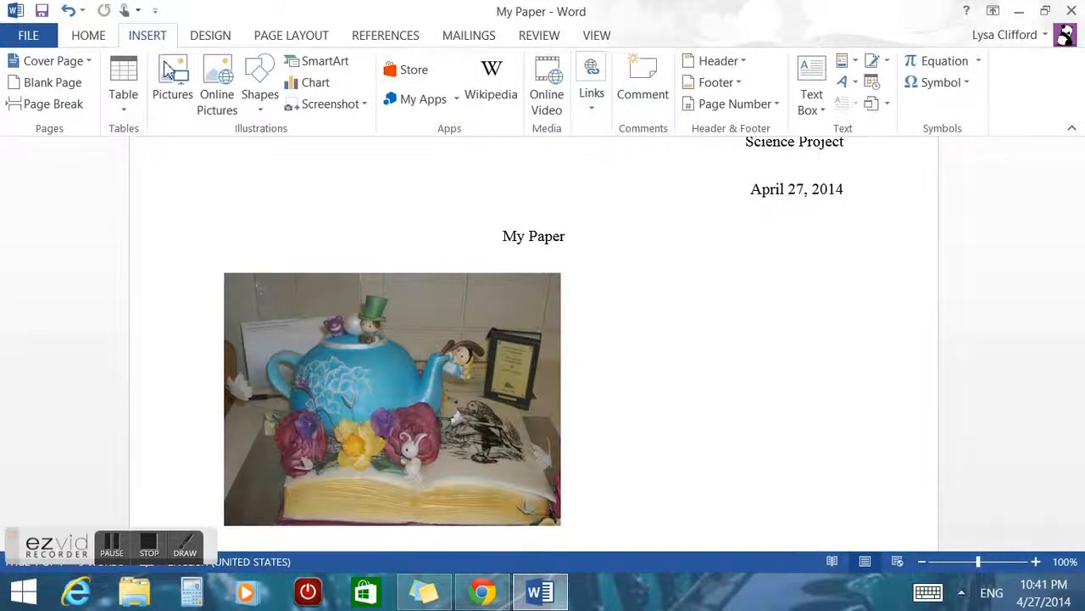
click(341, 68)
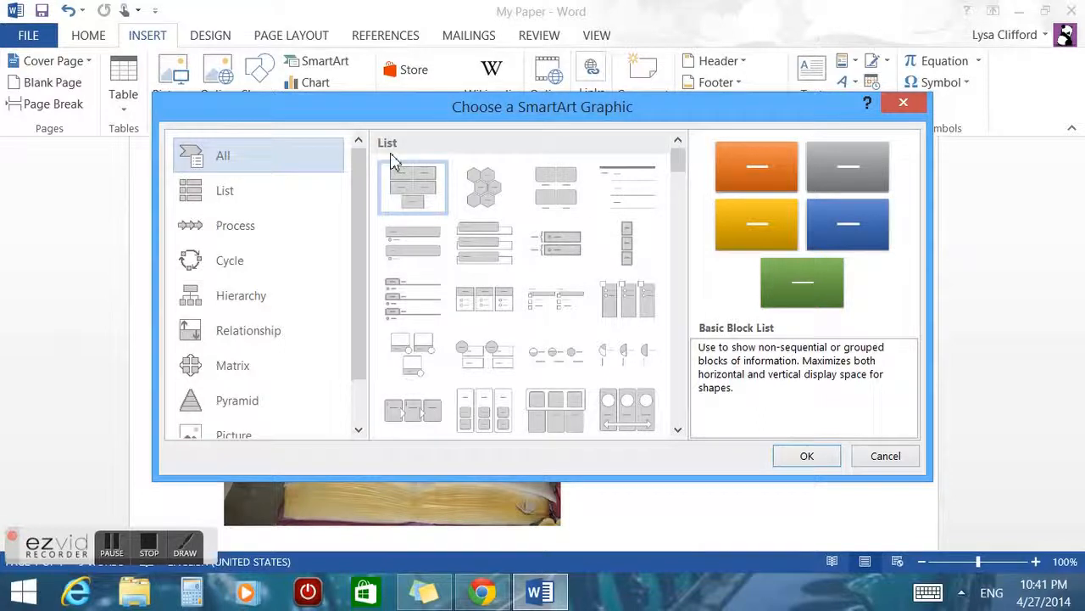
drag(681, 161, 682, 305)
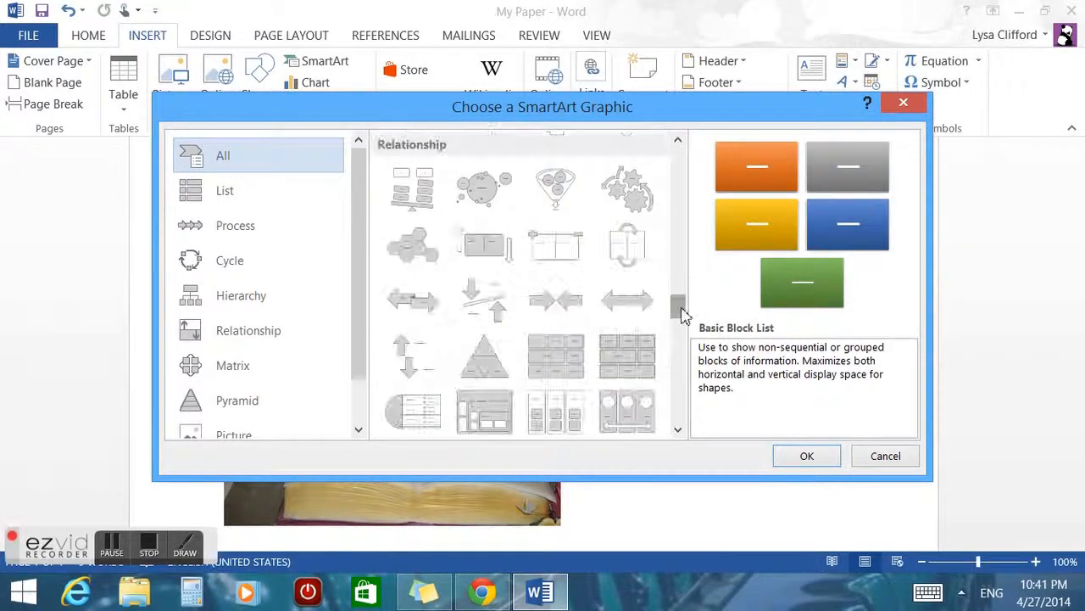
drag(355, 267, 358, 343)
click(188, 379)
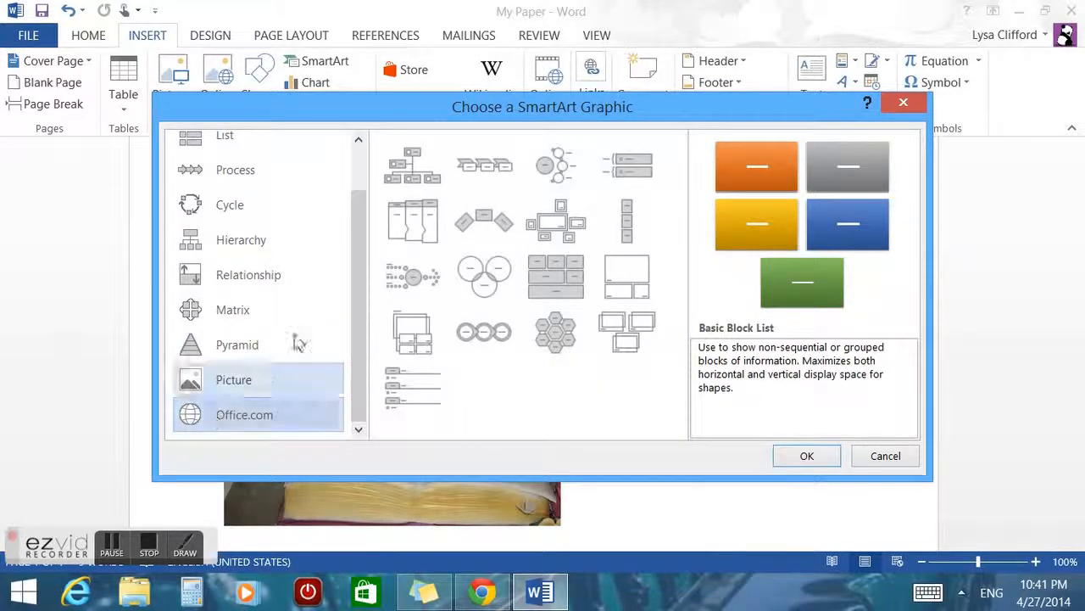
click(311, 354)
click(292, 304)
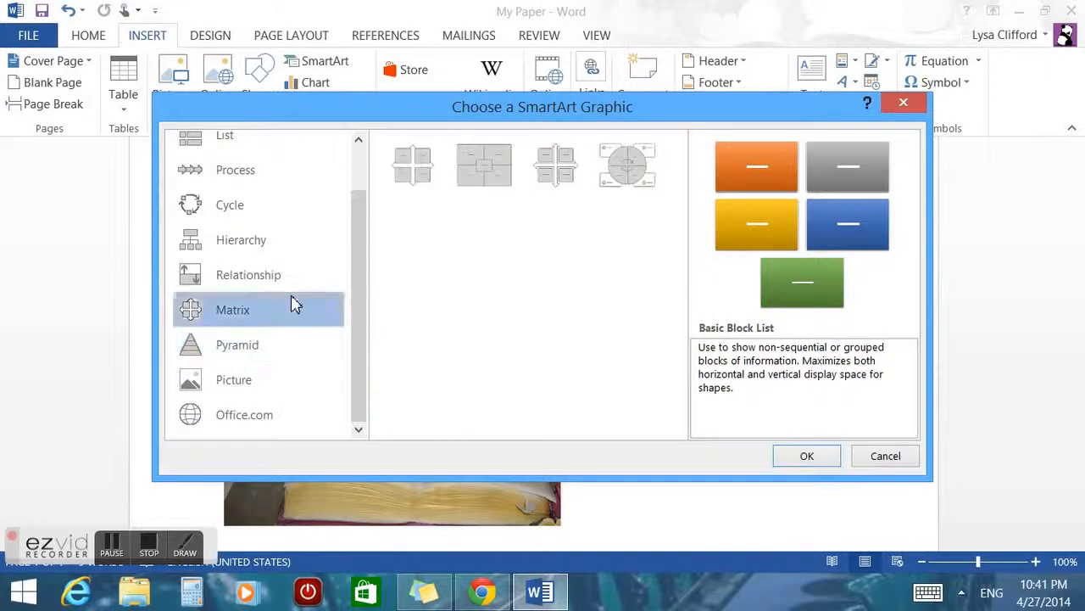
click(287, 290)
click(285, 253)
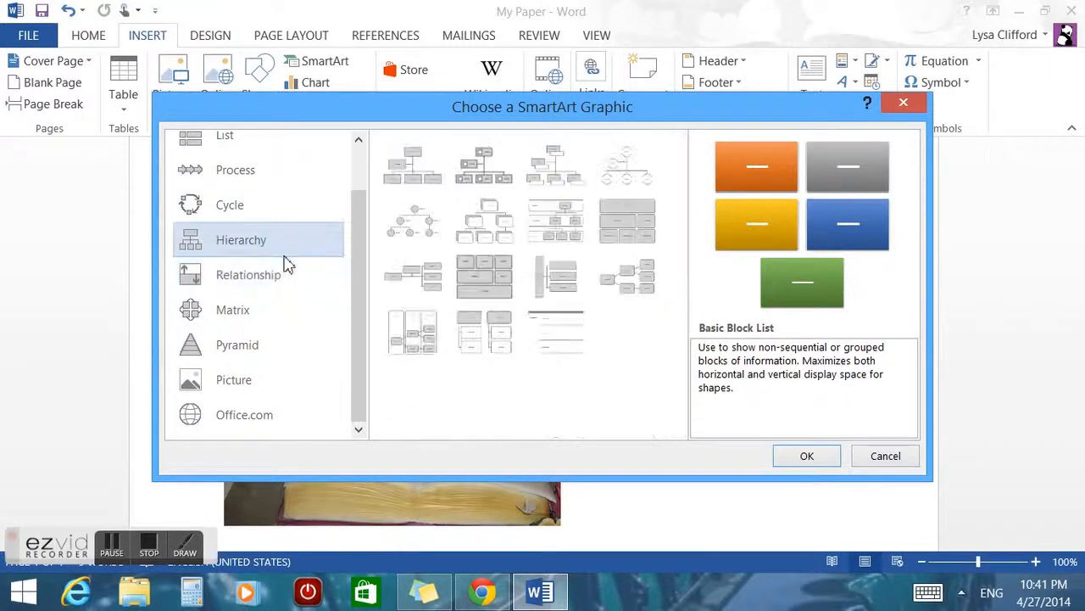
click(252, 349)
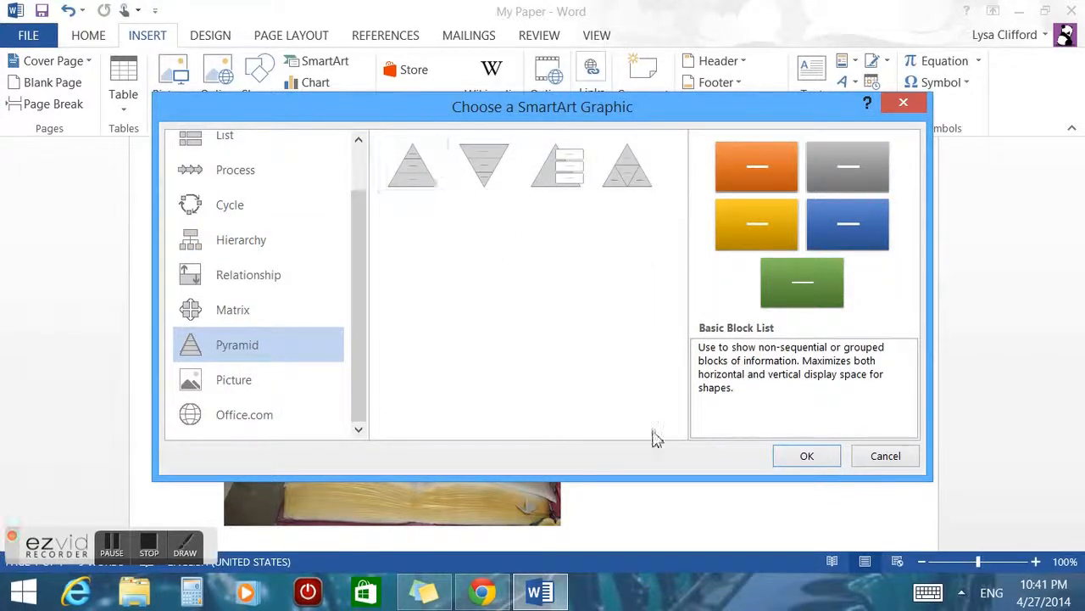
click(885, 457)
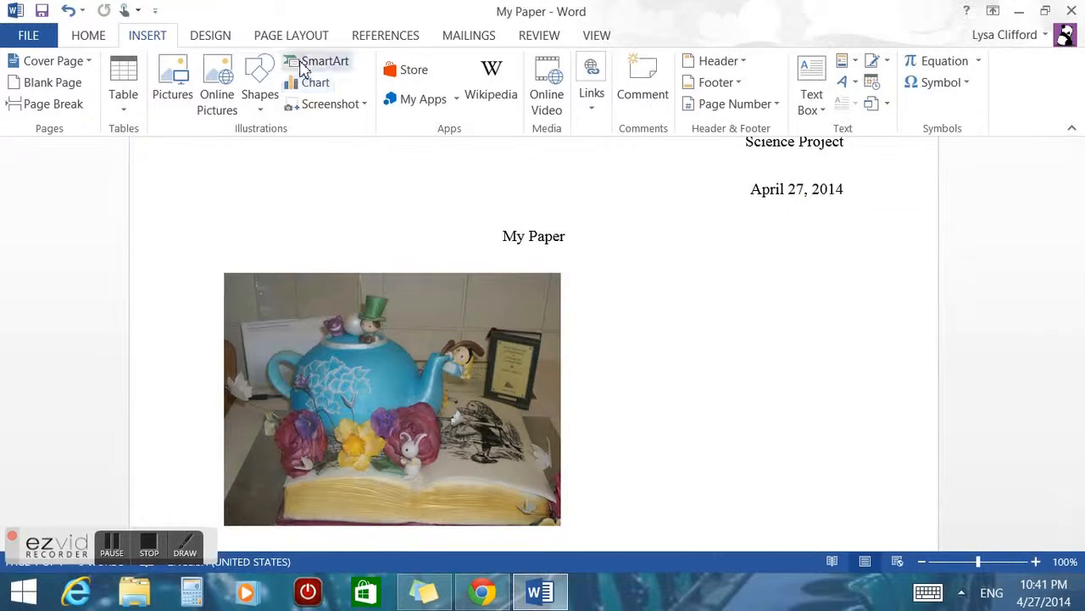
click(371, 108)
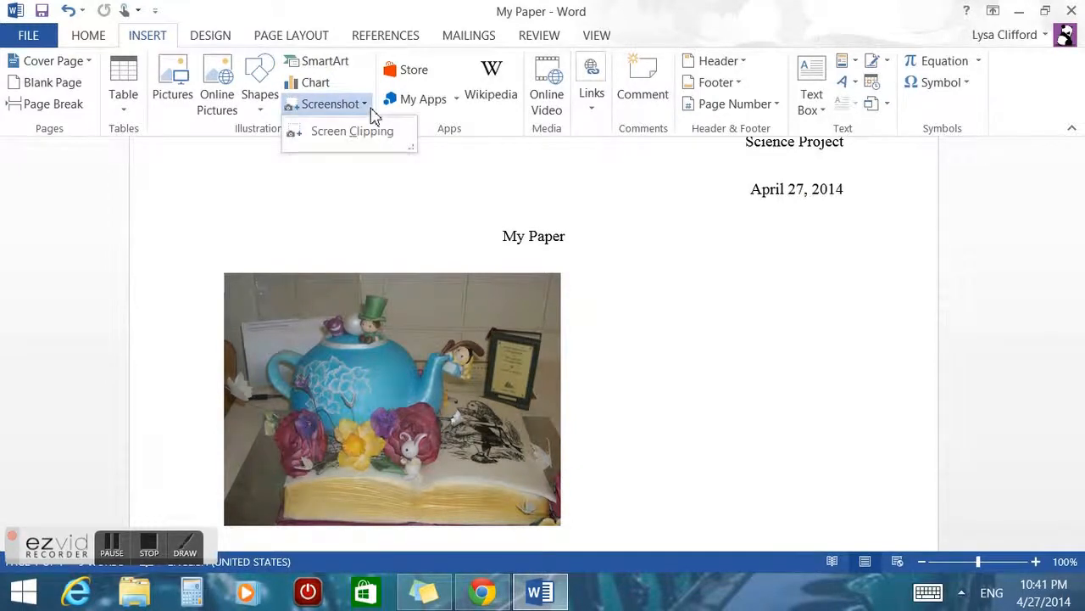
click(370, 108)
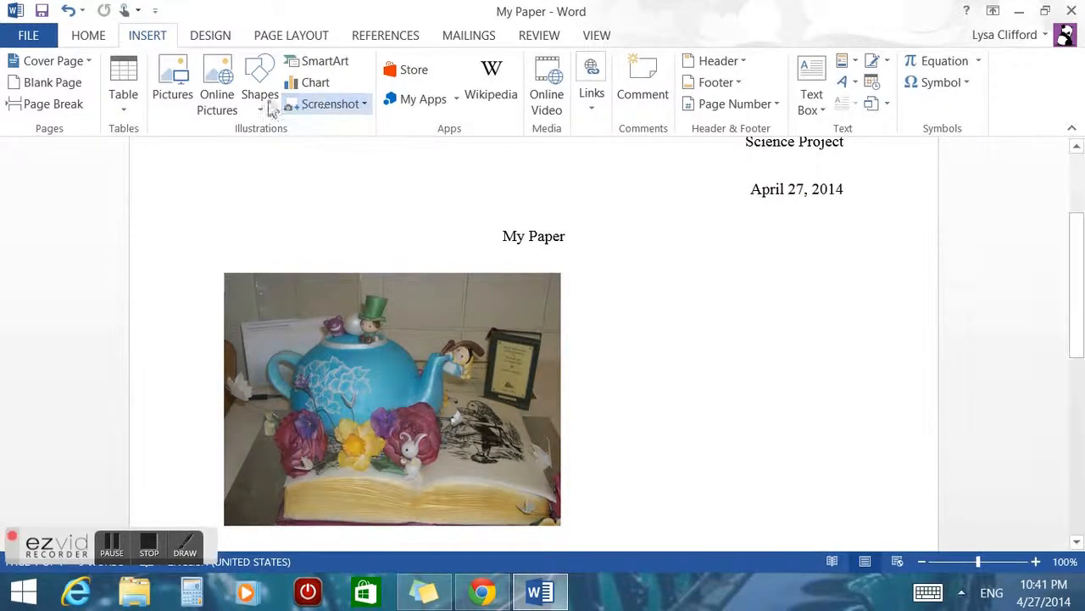
- Search Office.com Clip Art for "cake" and insert the Birthday Cake illustration with the candle and colourful lettering
click(218, 97)
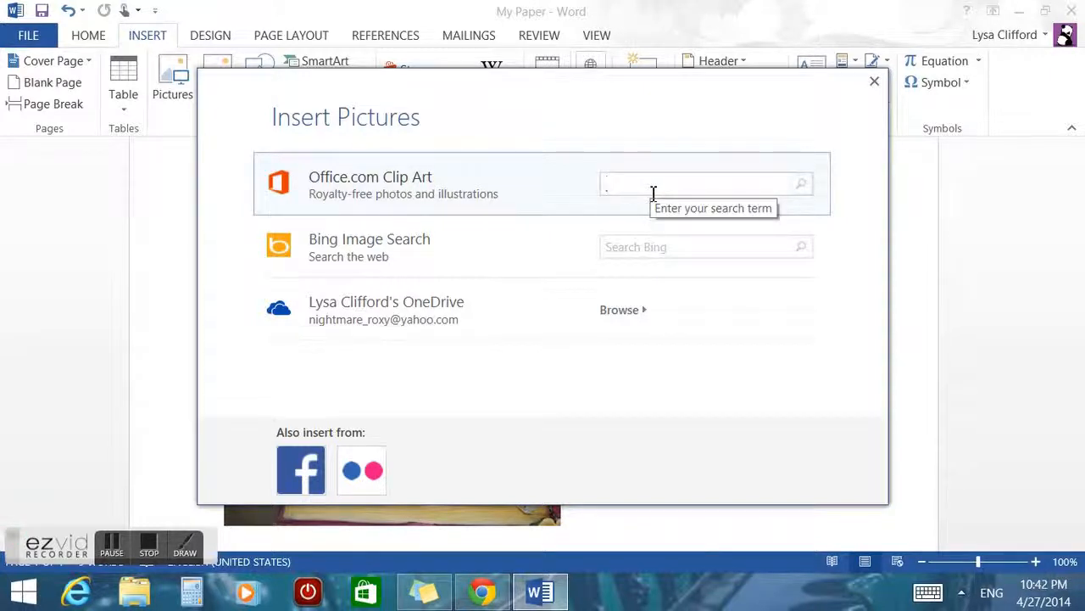
text(cake)
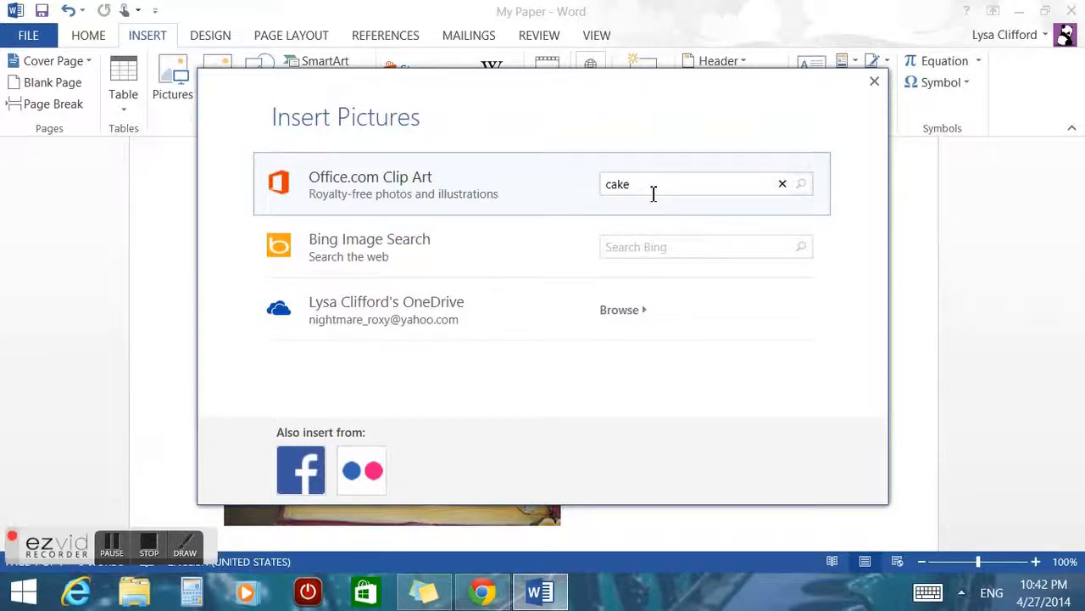
key(Return)
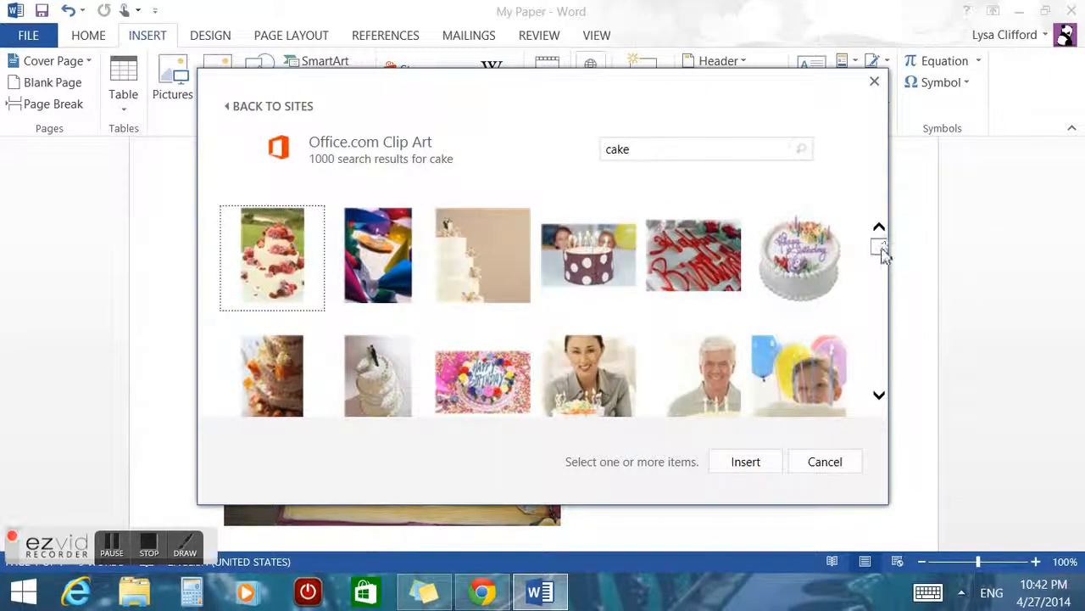
drag(882, 255, 884, 273)
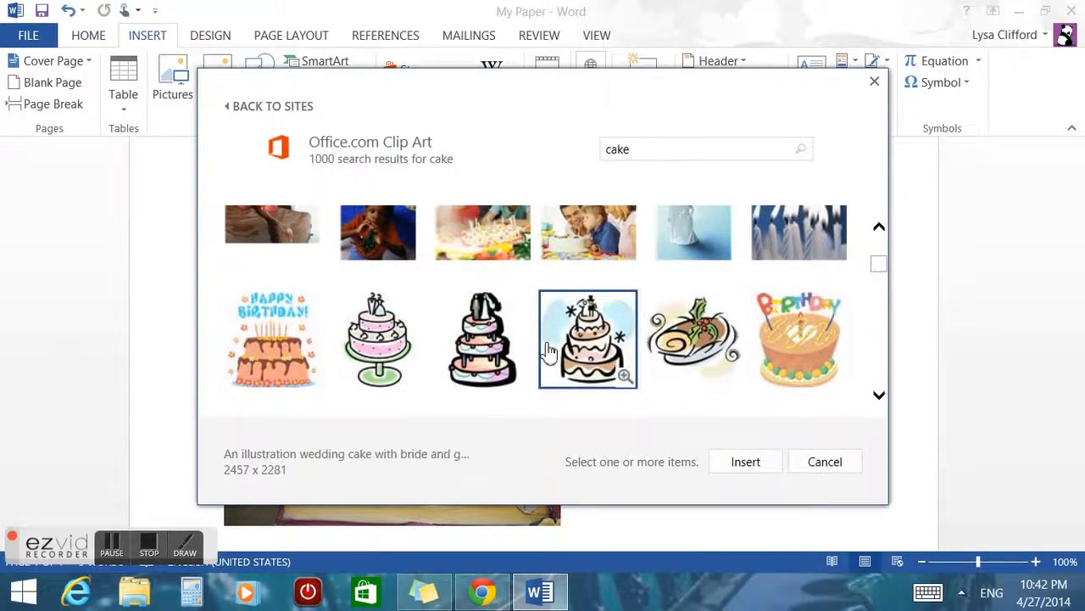
click(807, 358)
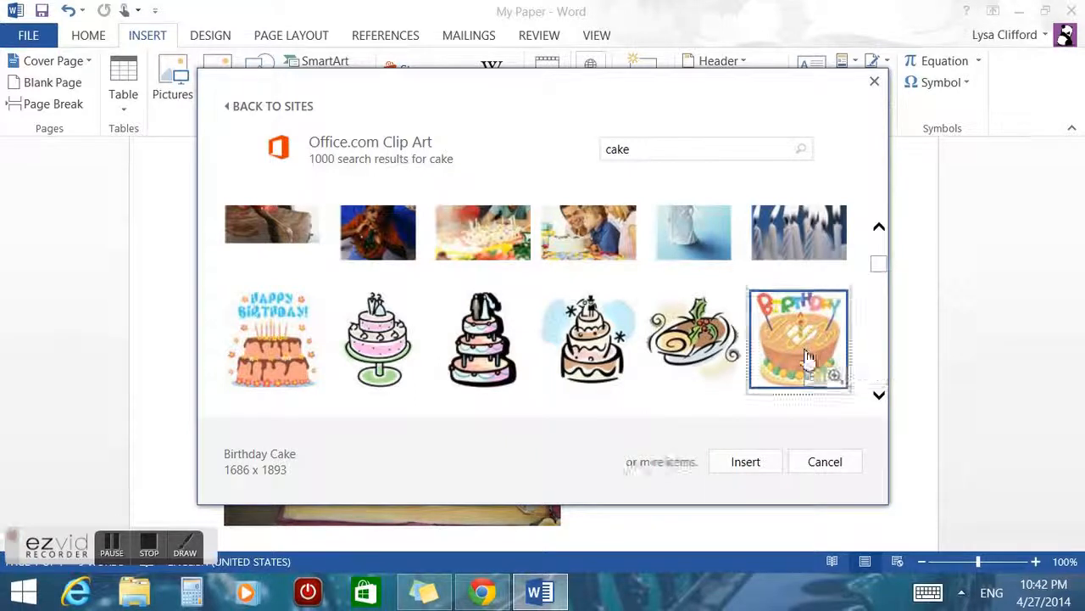
click(770, 468)
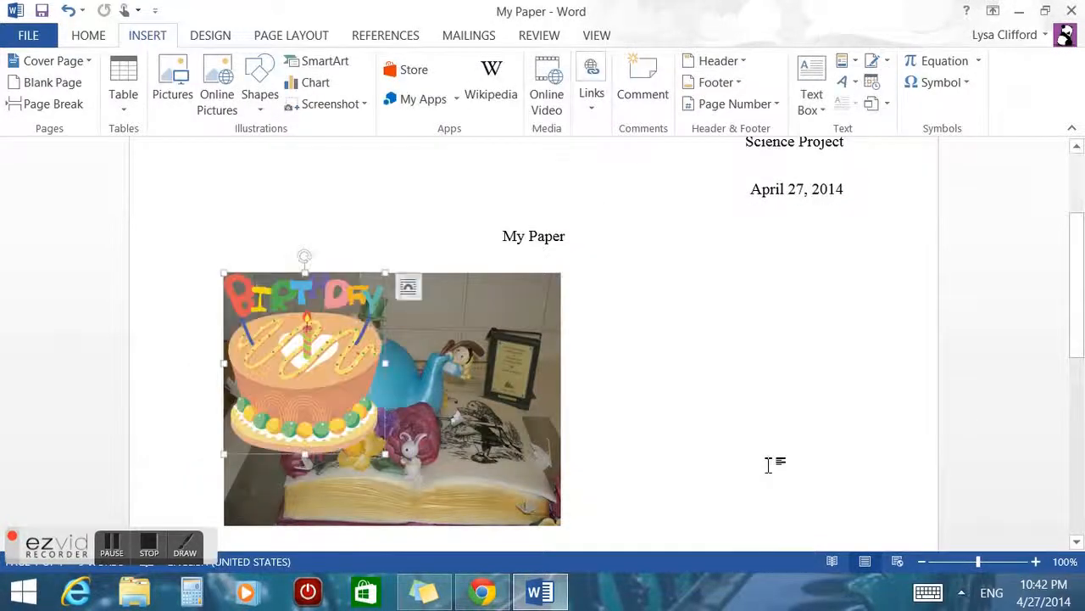
- Set the birthday cake picture's wrapping to In Front of Text and place it beside the teapot picture, on its right
drag(310, 356, 269, 330)
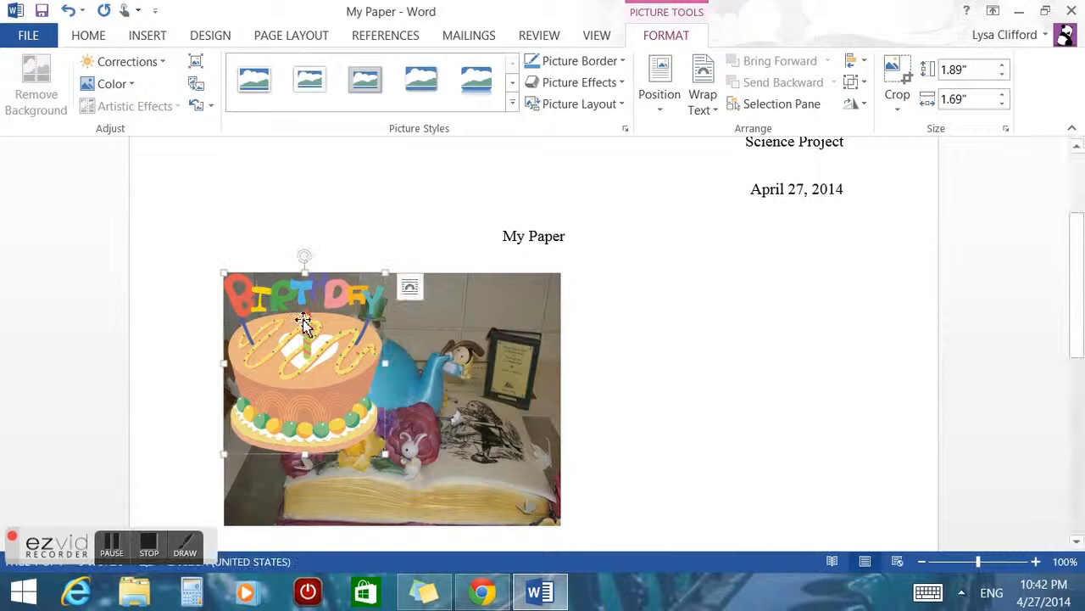
click(410, 286)
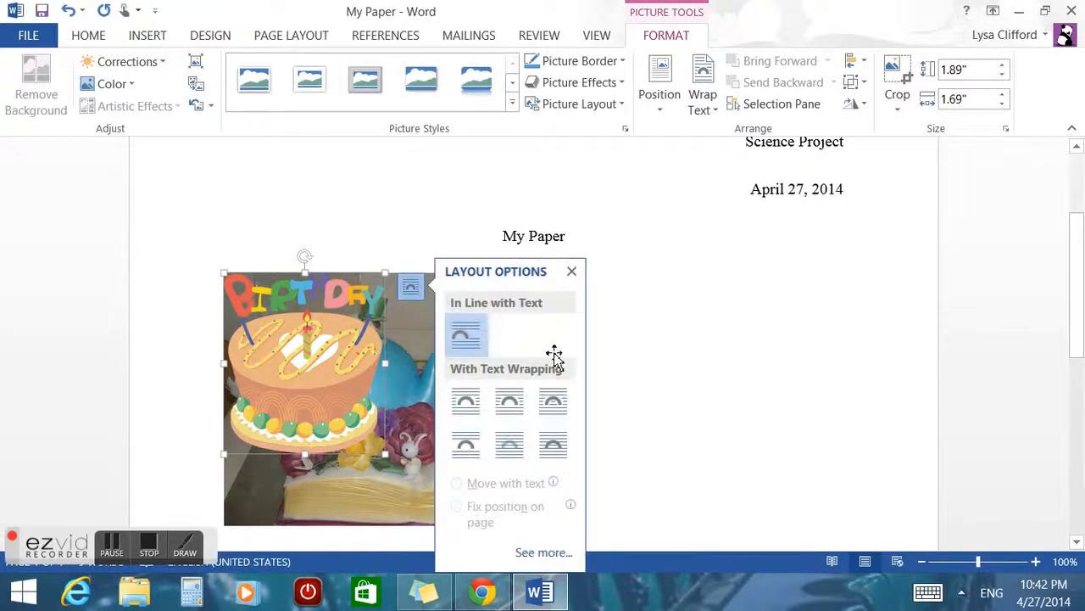
click(565, 451)
drag(640, 432, 708, 351)
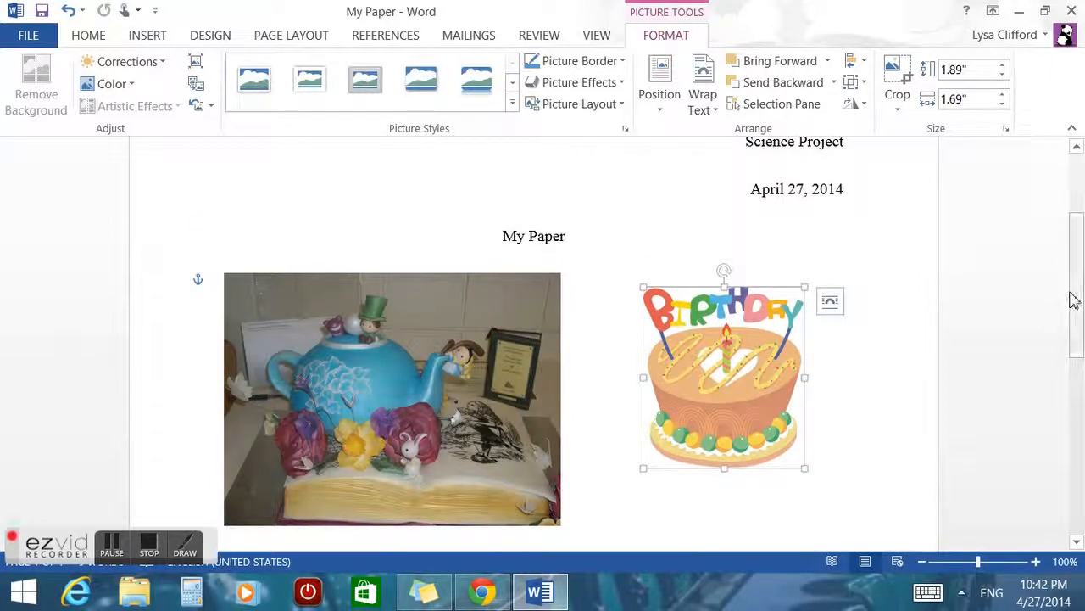
click(840, 434)
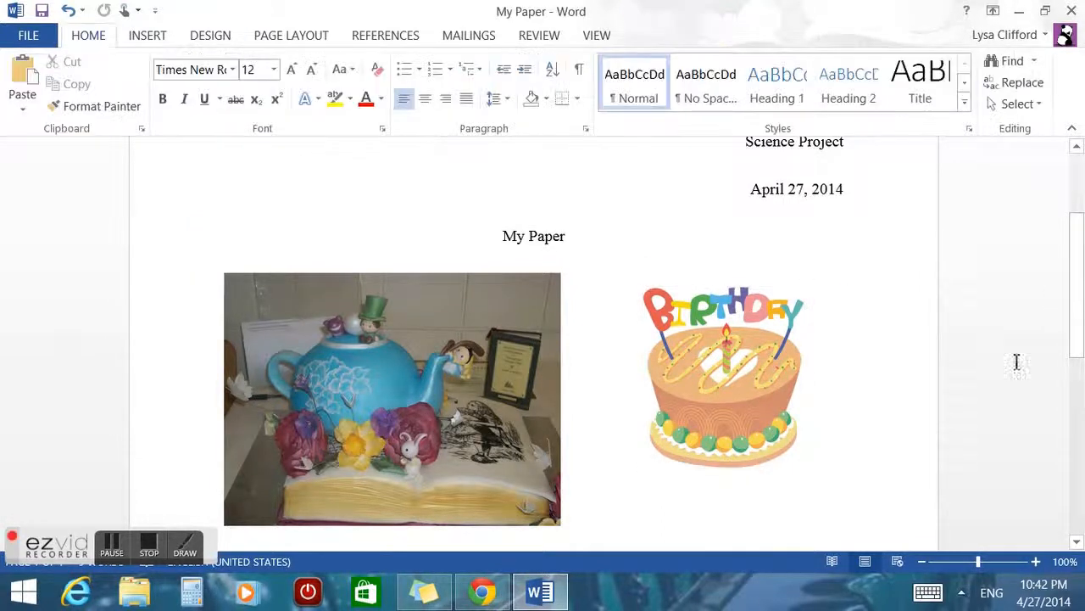
- Insert a blank page between the My Paper title and the two pictures and check the page layout
drag(1080, 296, 1081, 229)
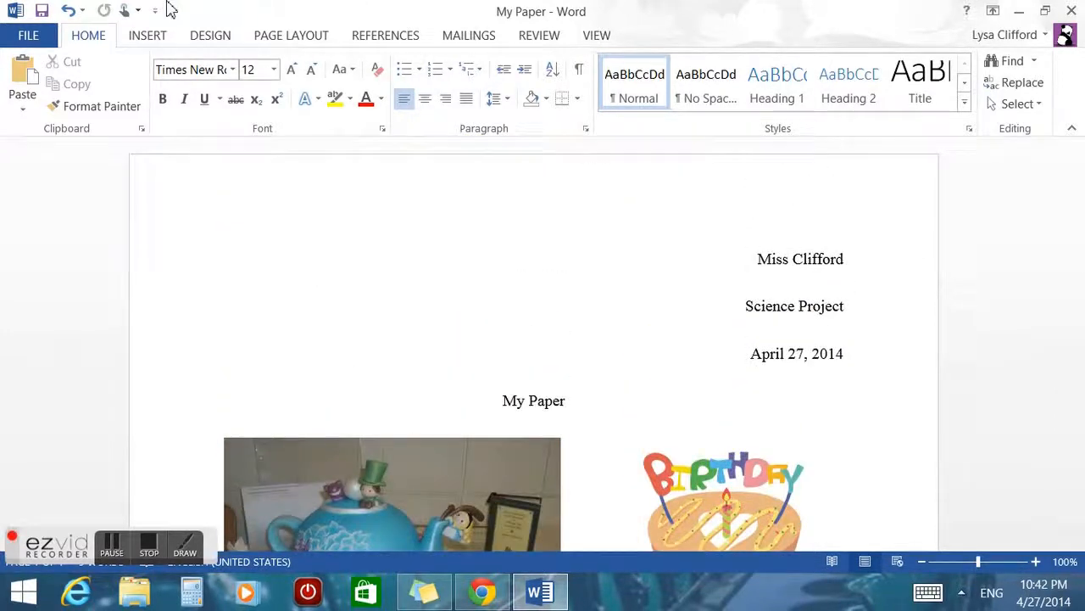
click(146, 35)
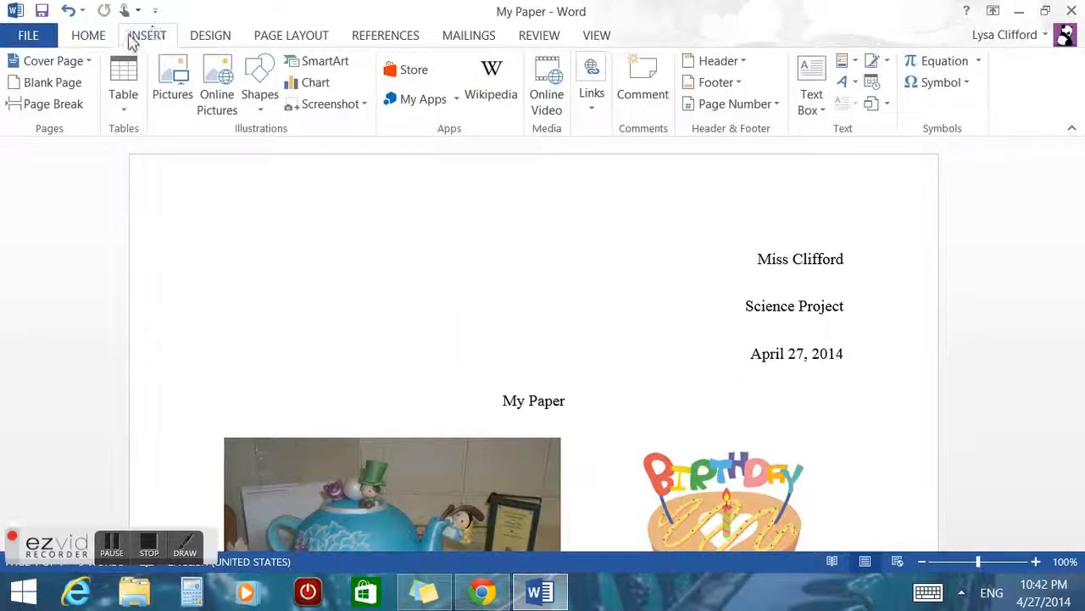
click(53, 82)
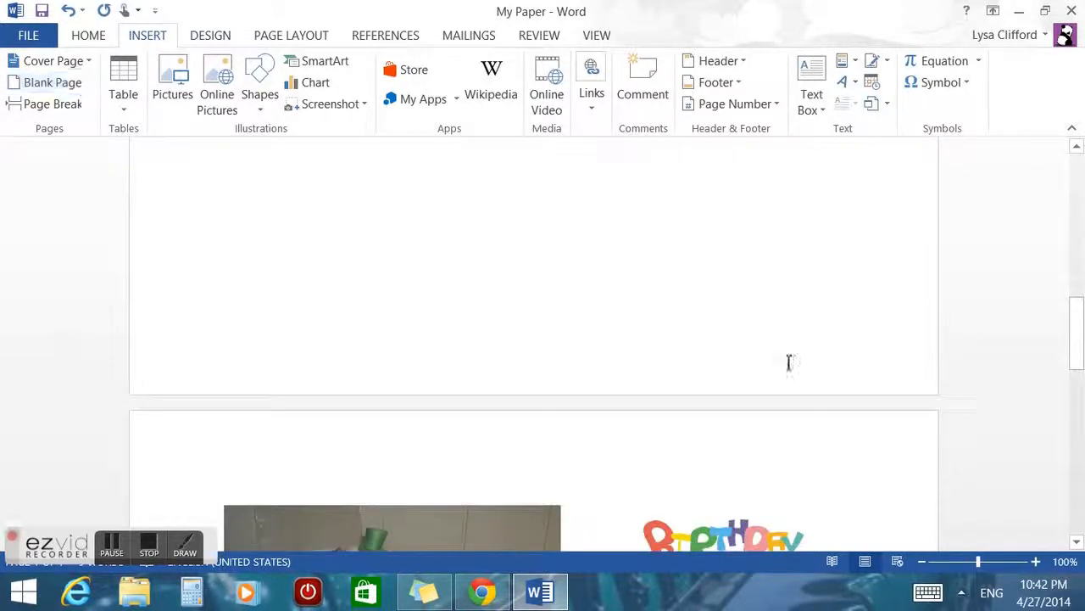
drag(1077, 360, 1082, 114)
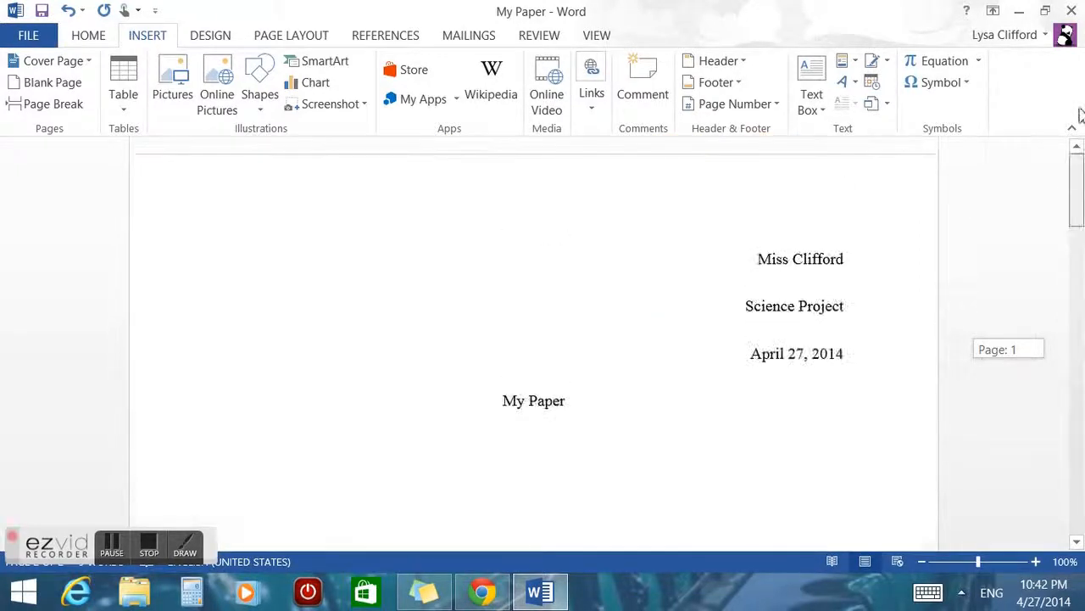
mouse_move(1081, 195)
mouse_down()
mouse_move(1079, 307)
mouse_move(1078, 186)
mouse_up()
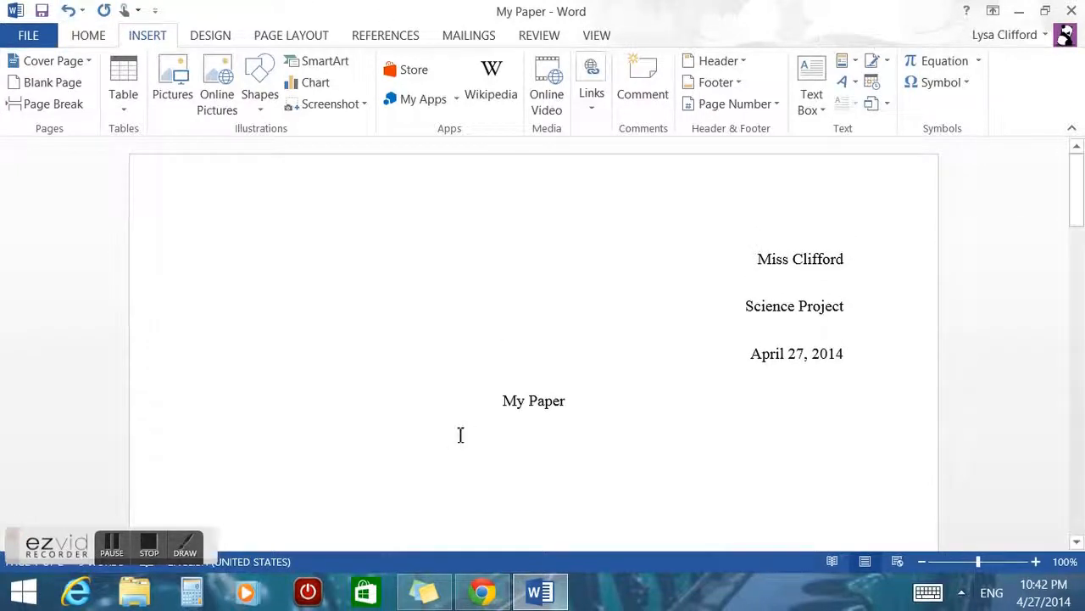
drag(1077, 191, 1073, 365)
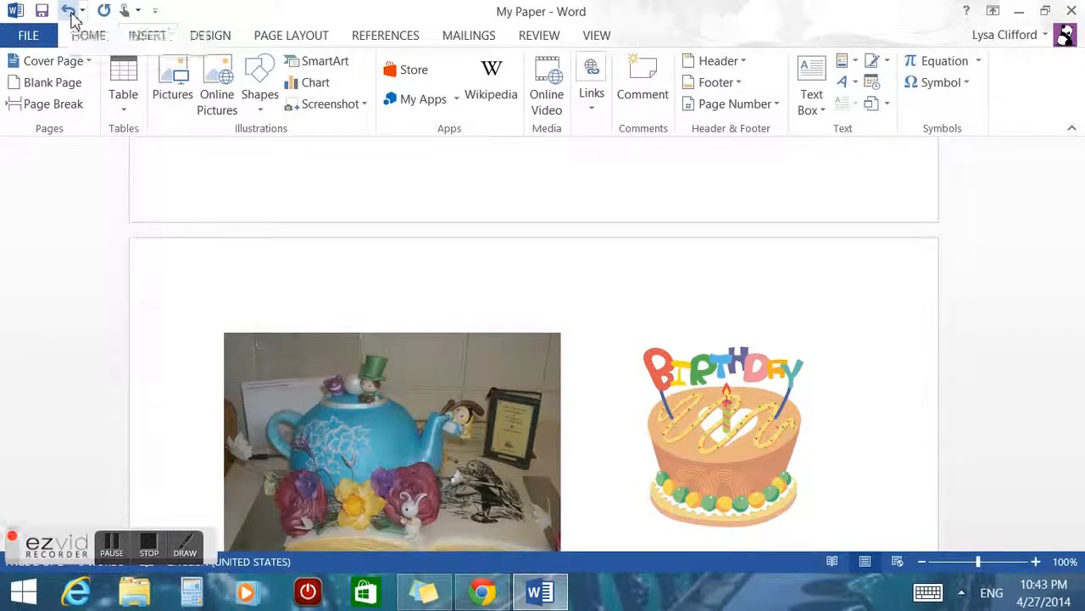
- Undo the blank page insertion and look over the title and pictures
click(70, 12)
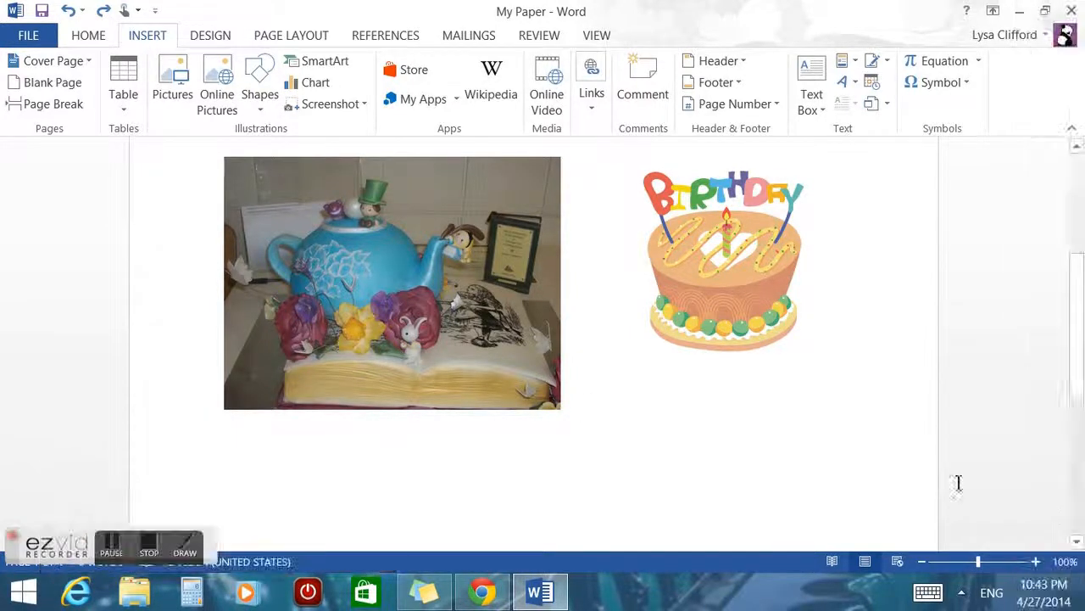
scroll(835, 413, up, 4)
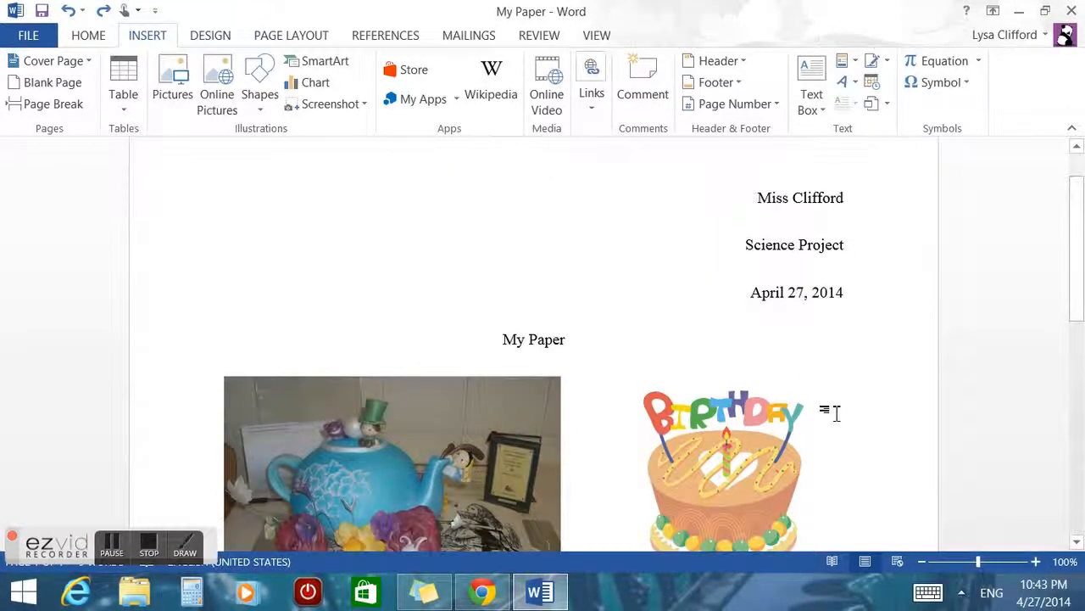
drag(1075, 263, 1076, 475)
drag(1076, 429, 1076, 253)
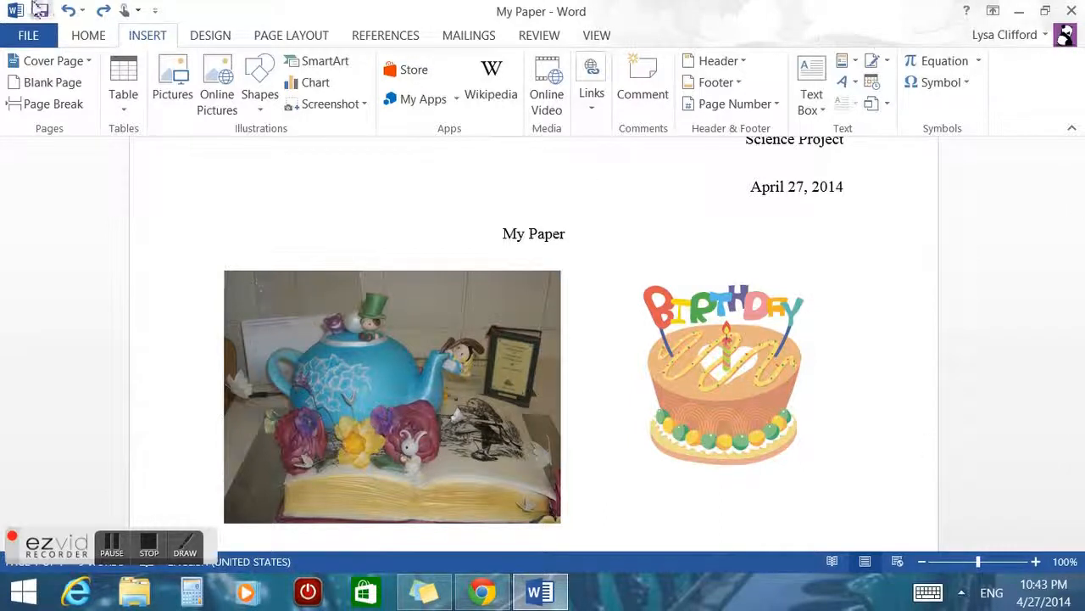
- Insert a blank page below the title once more and undo it
click(47, 85)
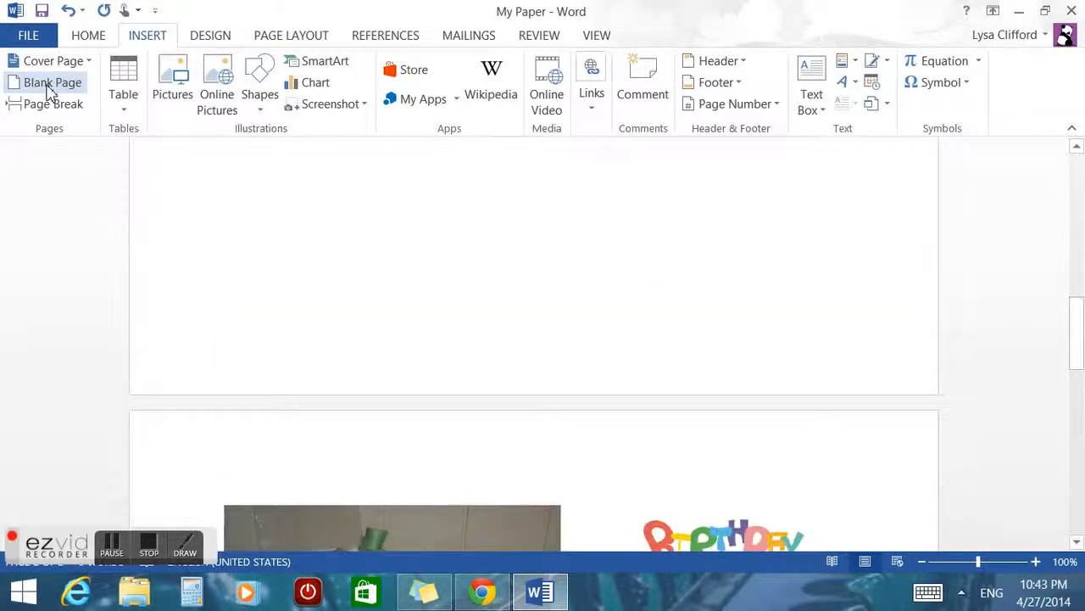
click(70, 11)
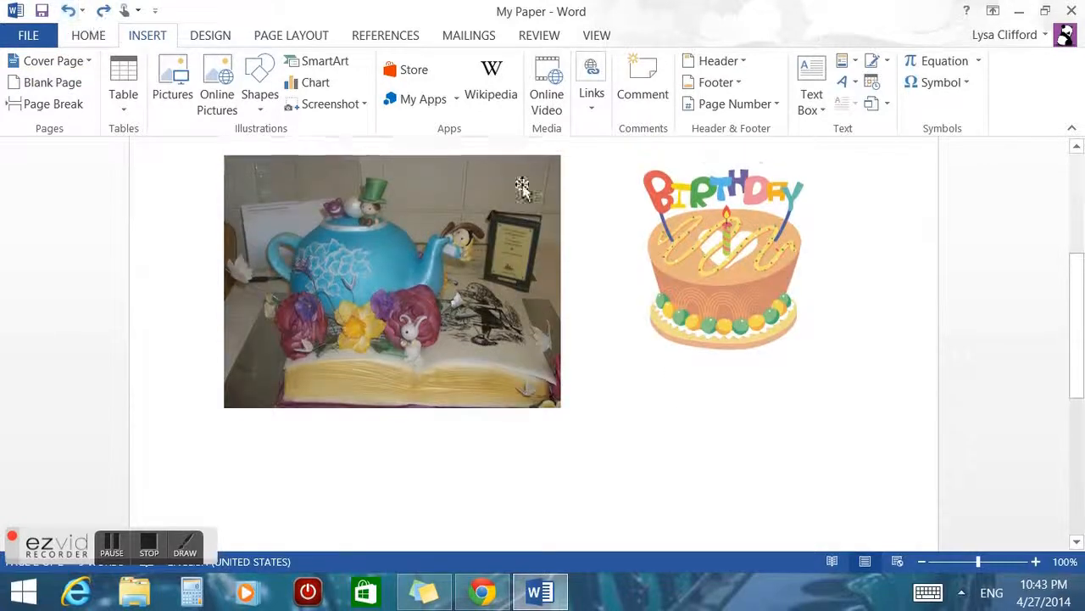
click(554, 368)
click(702, 346)
click(833, 393)
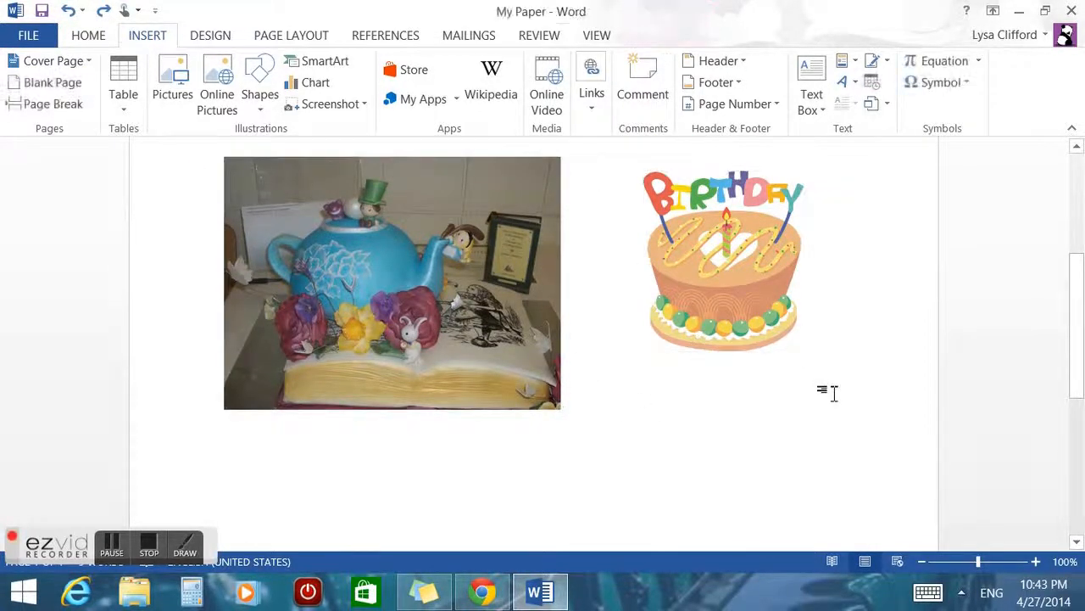
key(Return)
key(BackSpace)
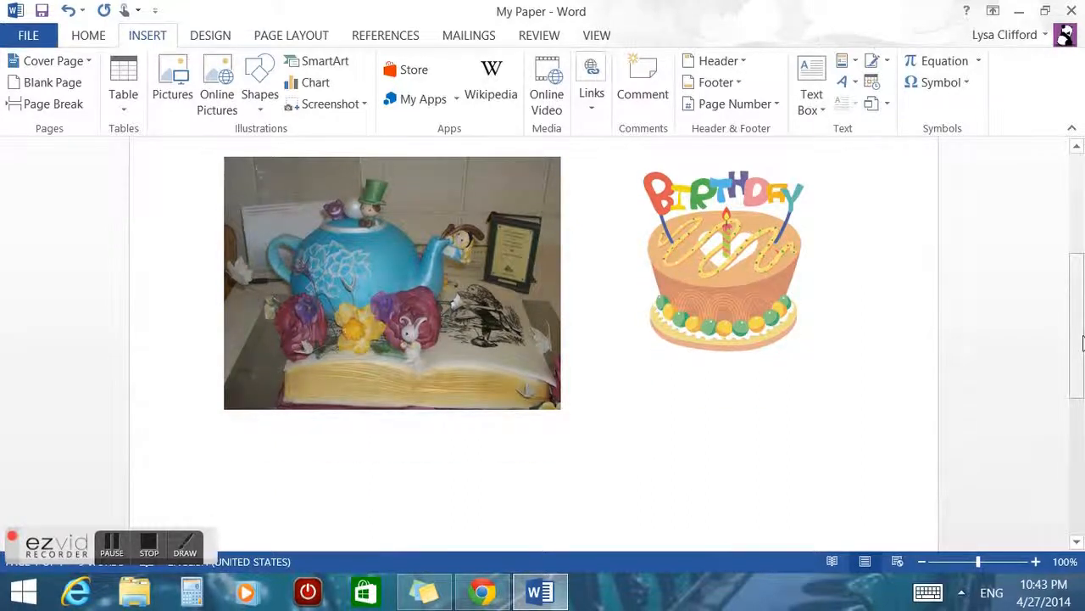
scroll(1080, 292, up, 3)
scroll(1080, 293, down, 1)
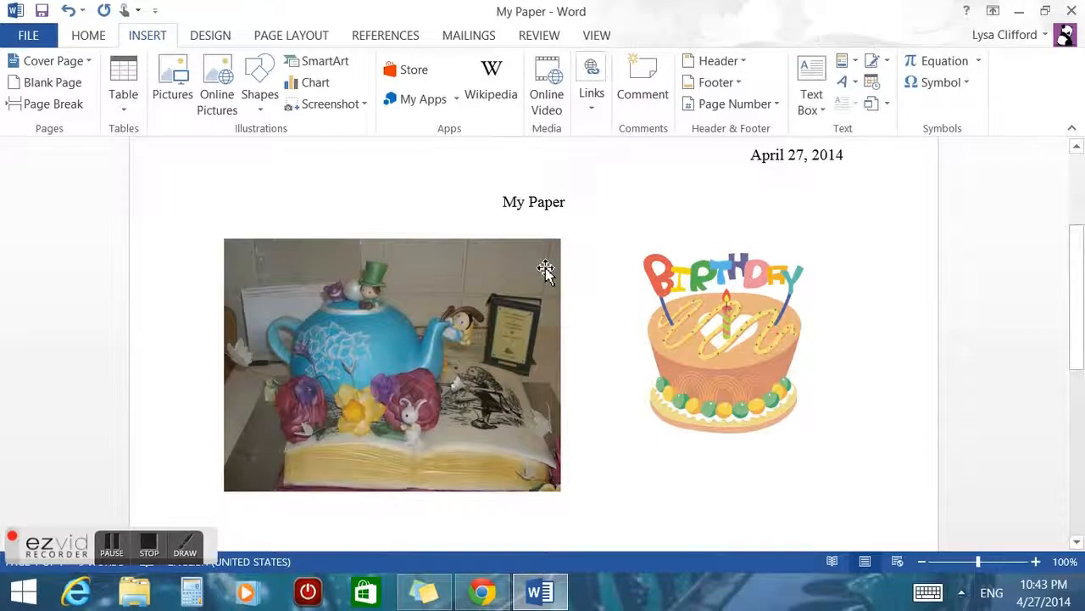
- Review the text wrapping options of the teapot picture and deselect the pictures
click(444, 327)
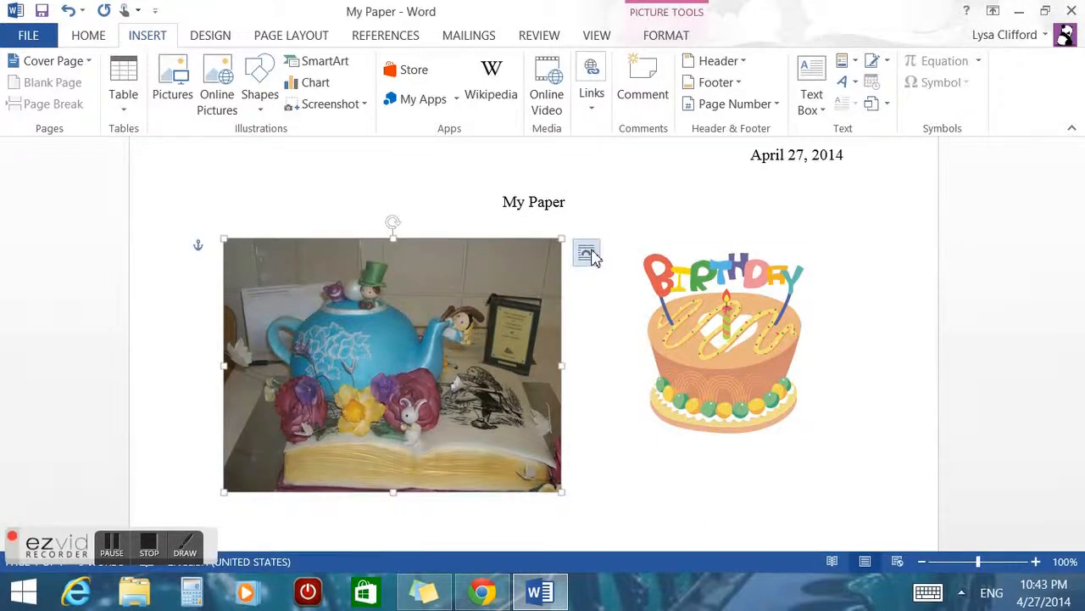
click(586, 252)
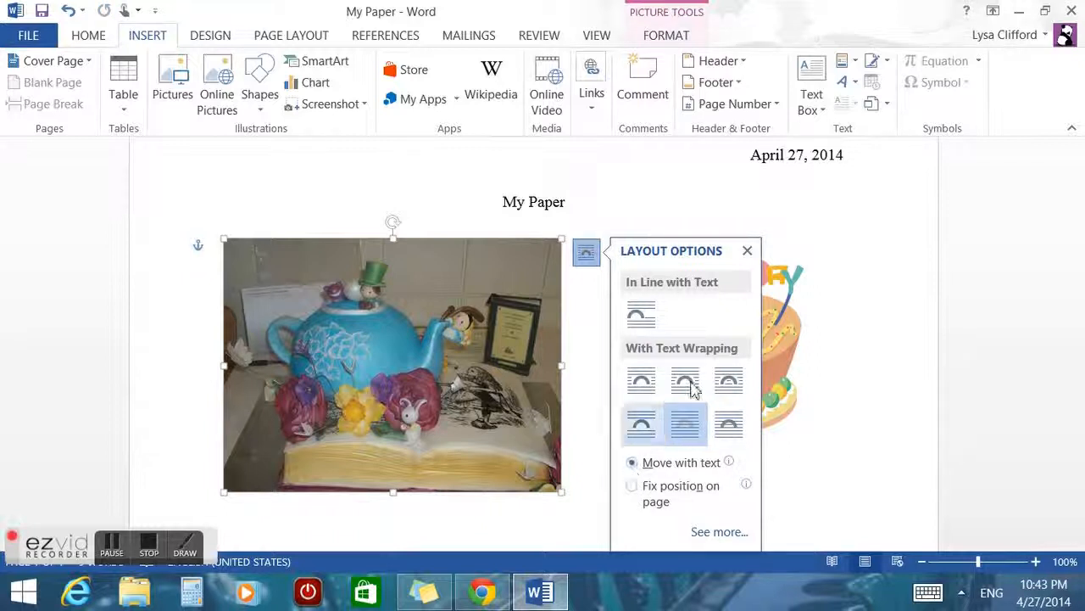
click(651, 321)
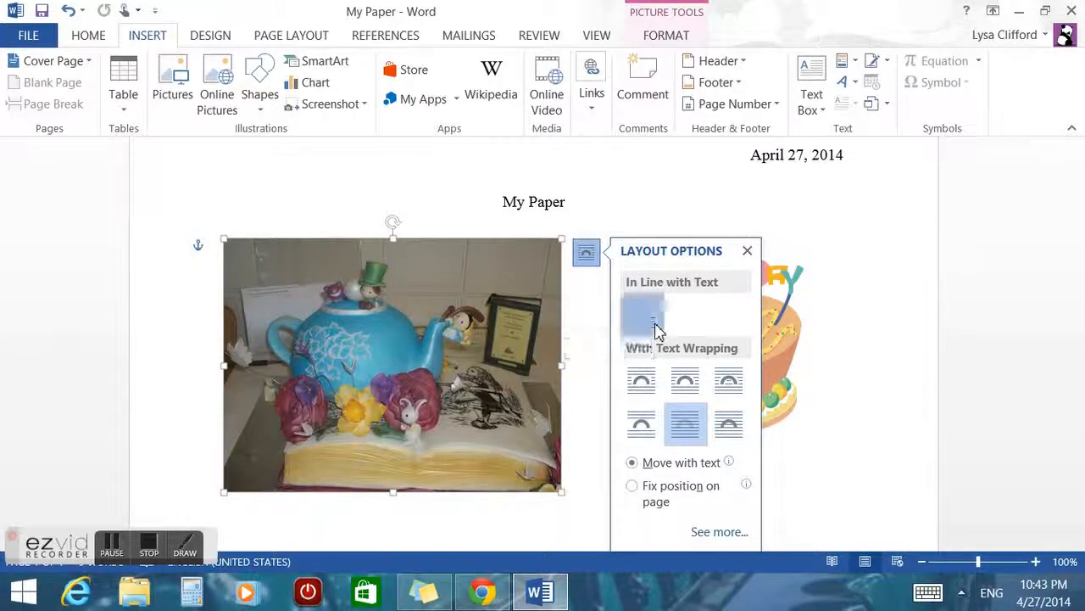
click(928, 416)
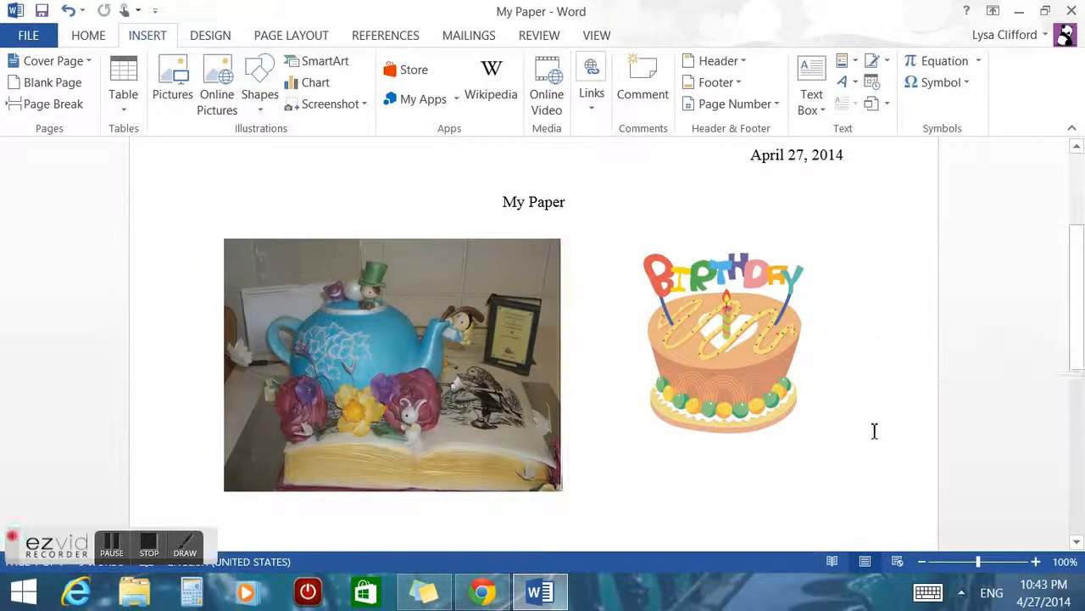
click(795, 364)
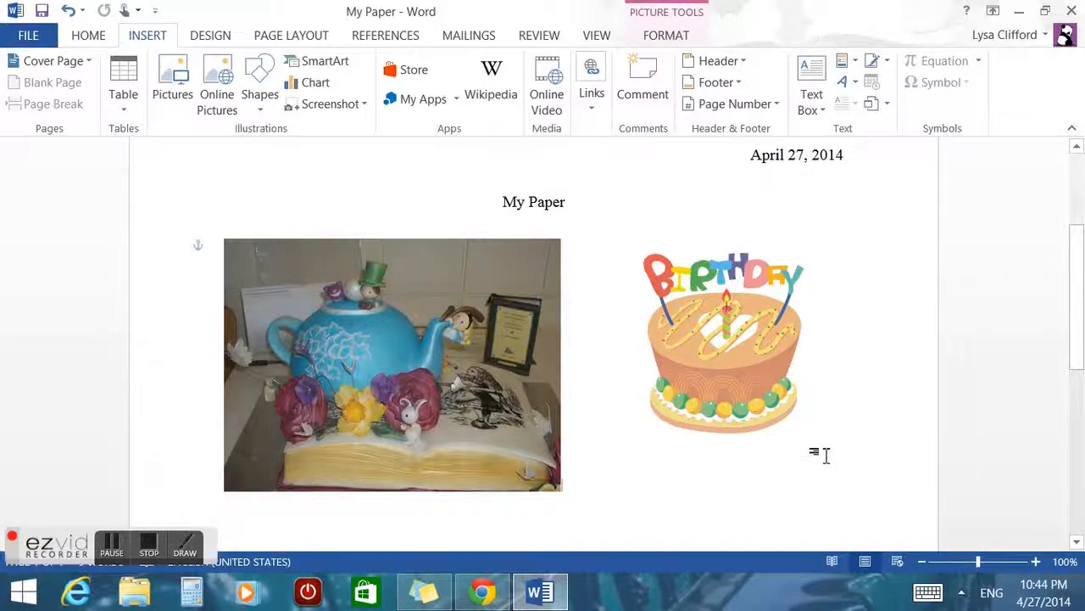
click(819, 455)
- Insert a blank page after the two pictures, starting from the empty area below the teapot picture
scroll(1077, 305, down, 2)
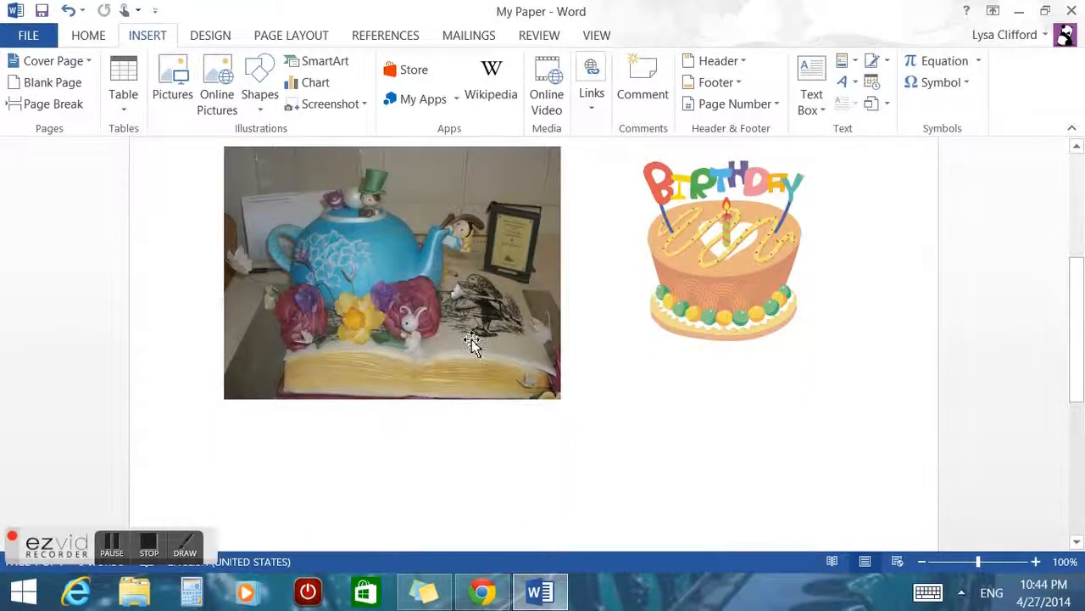
triple_click(390, 455)
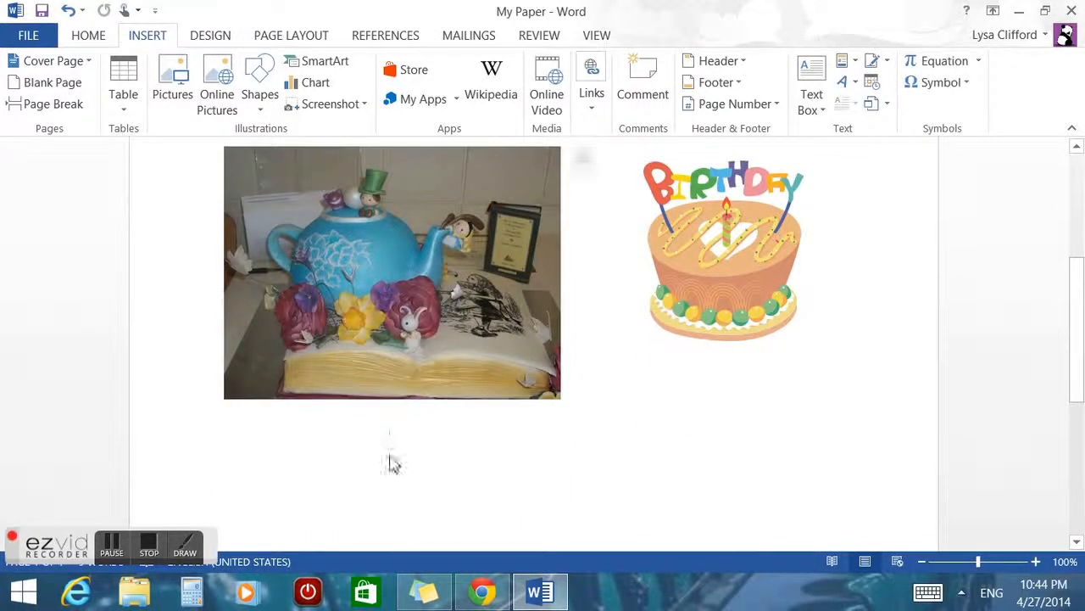
click(41, 85)
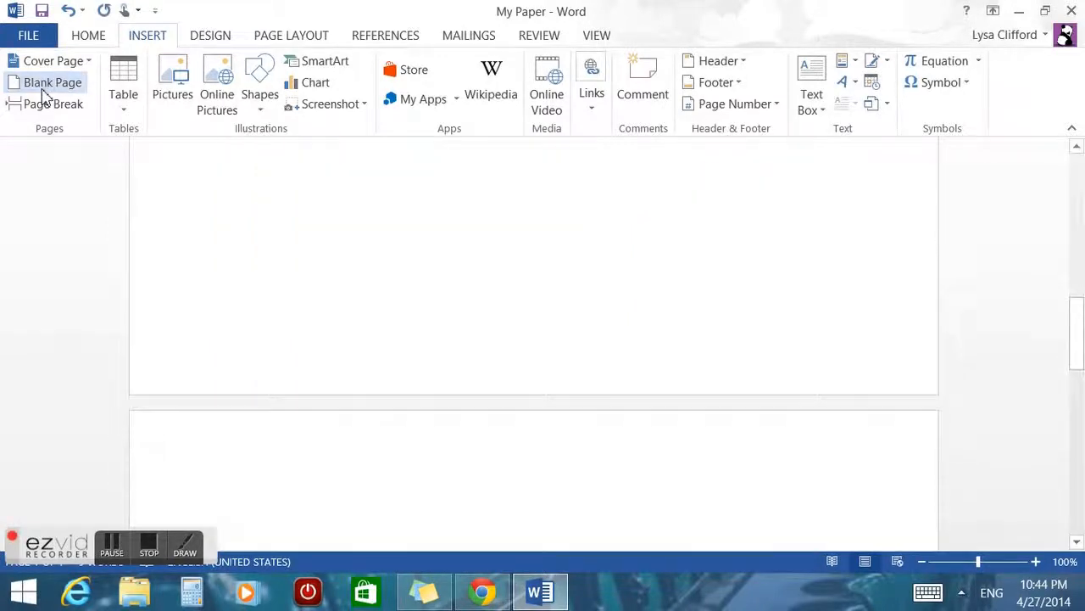
- Add Plain Number 3 page numbers at the top of the pages with the author's surname before the number, and close the header
drag(1077, 352, 1072, 394)
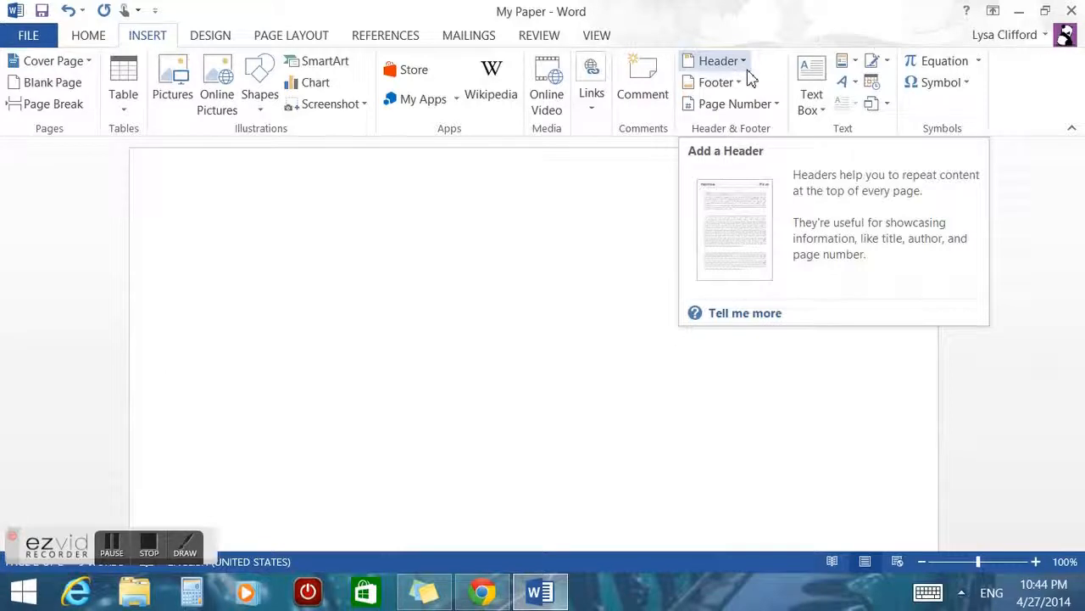
click(776, 107)
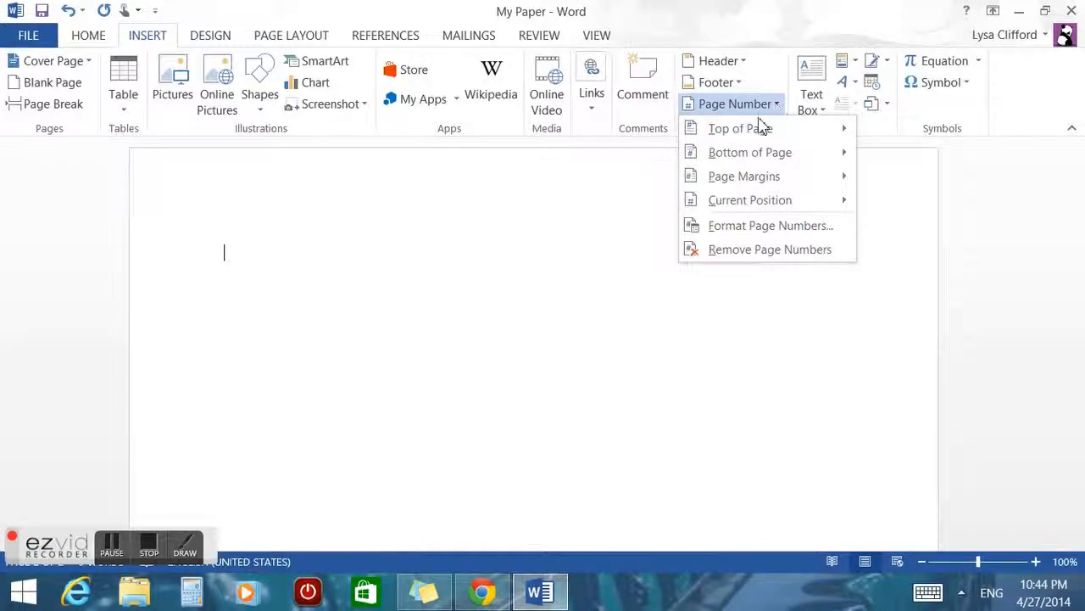
click(761, 127)
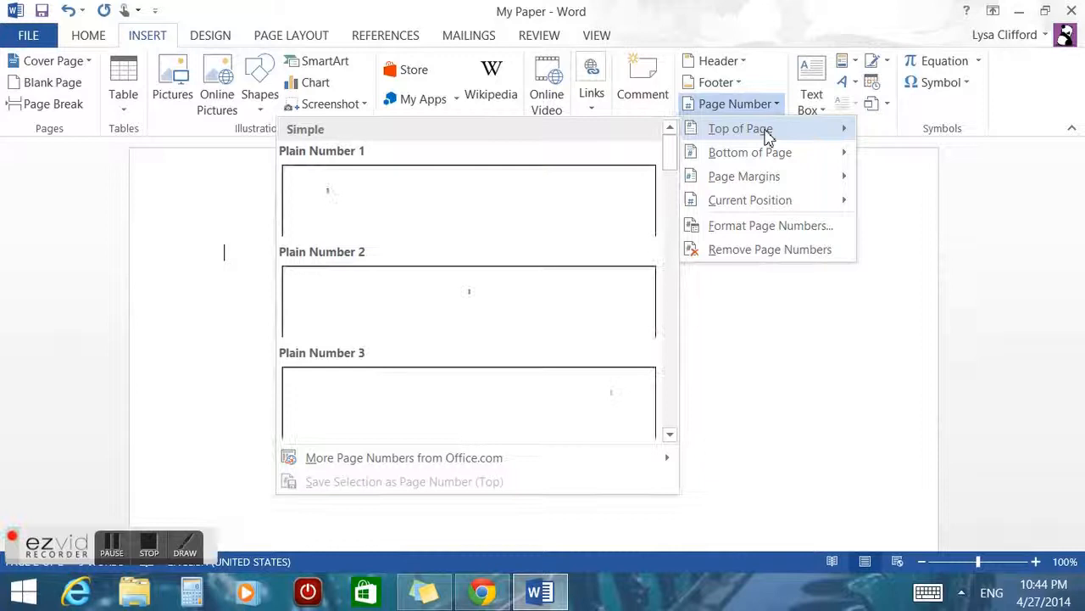
click(564, 422)
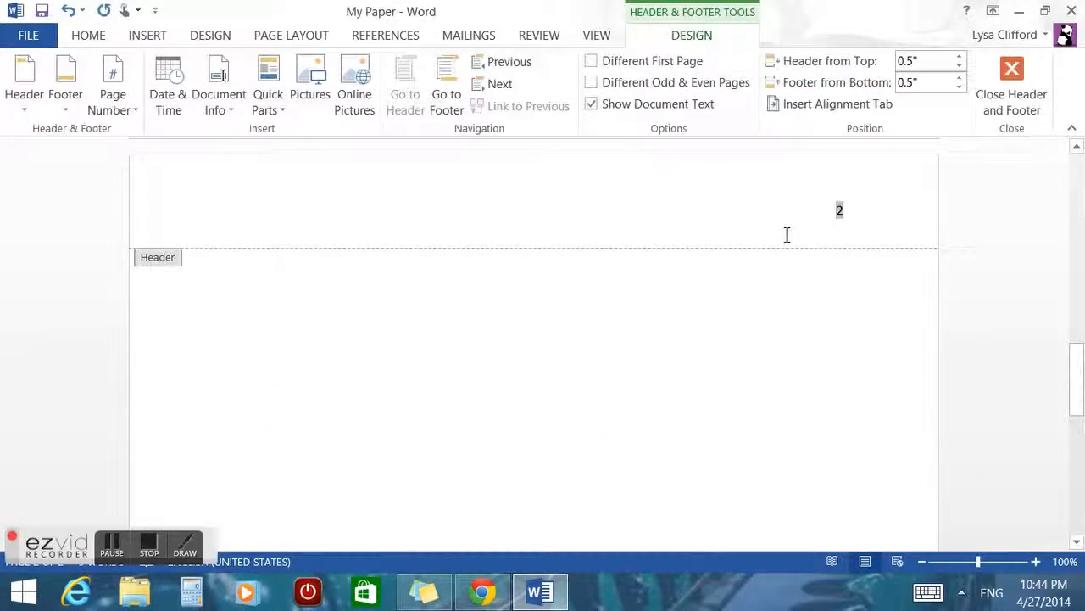
text(Clifford)
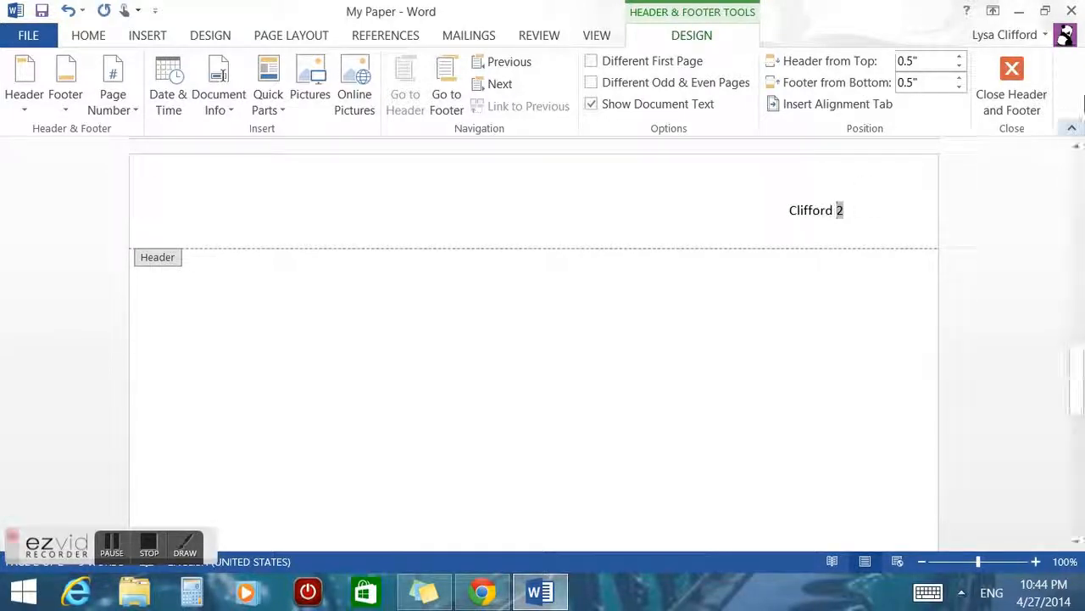
click(1006, 85)
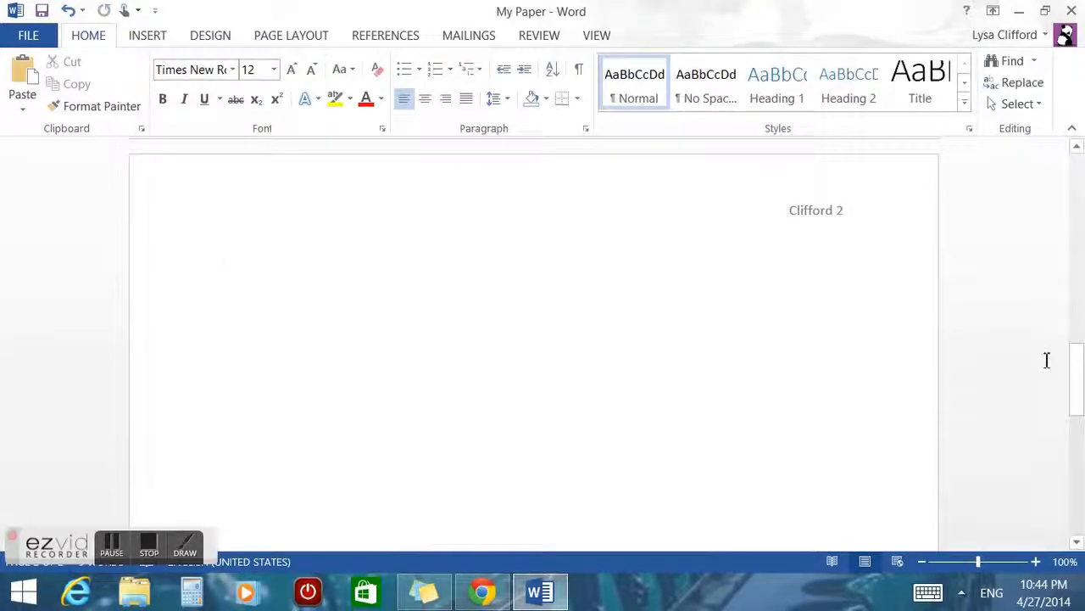
- Check the header on the first page and save the document
drag(1073, 361, 1072, 127)
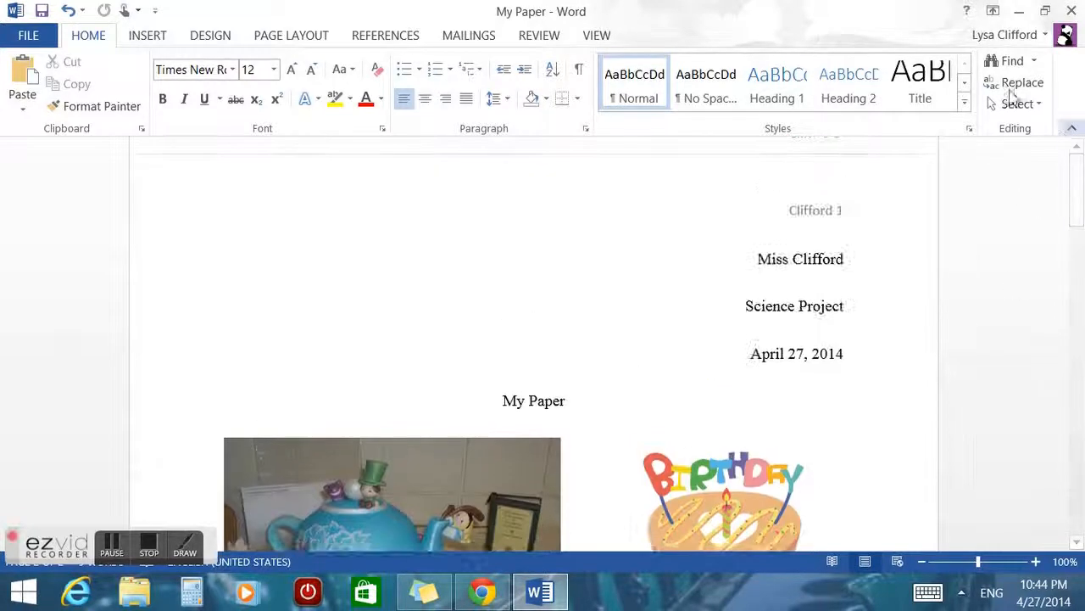
click(41, 11)
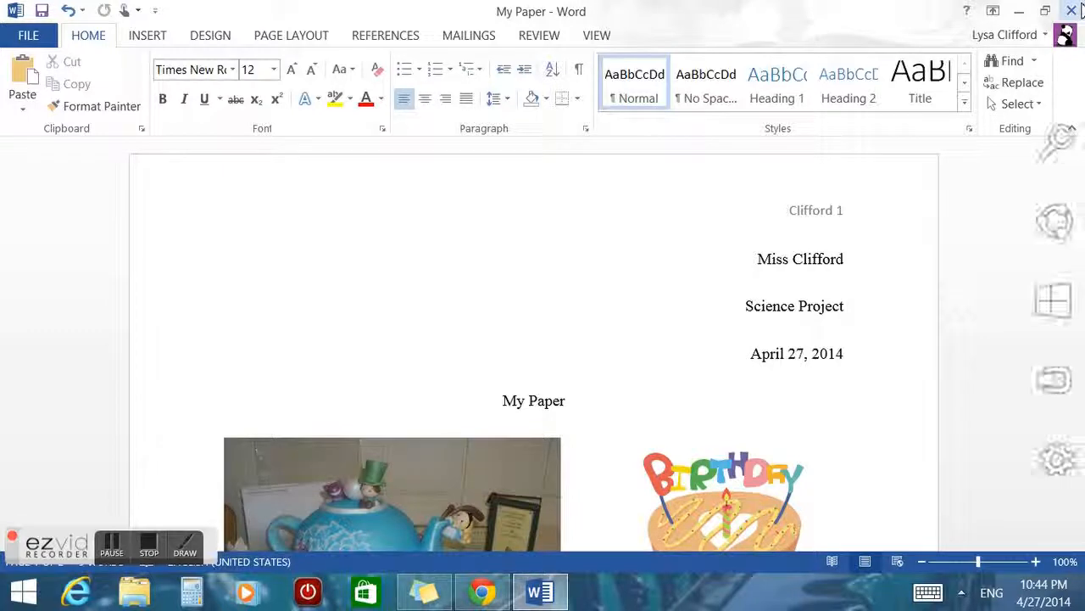
click(152, 556)
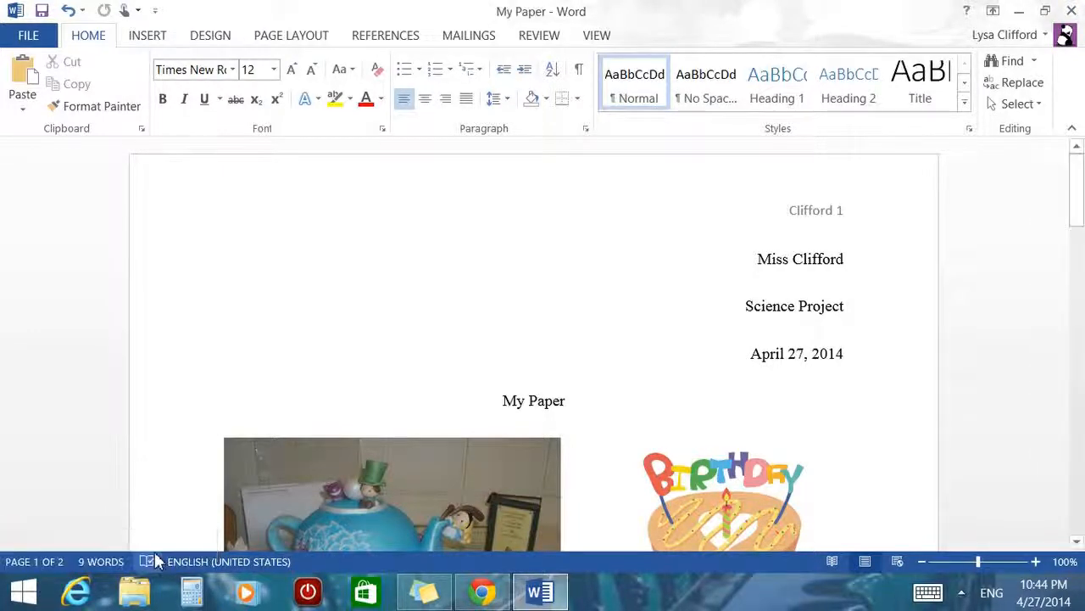